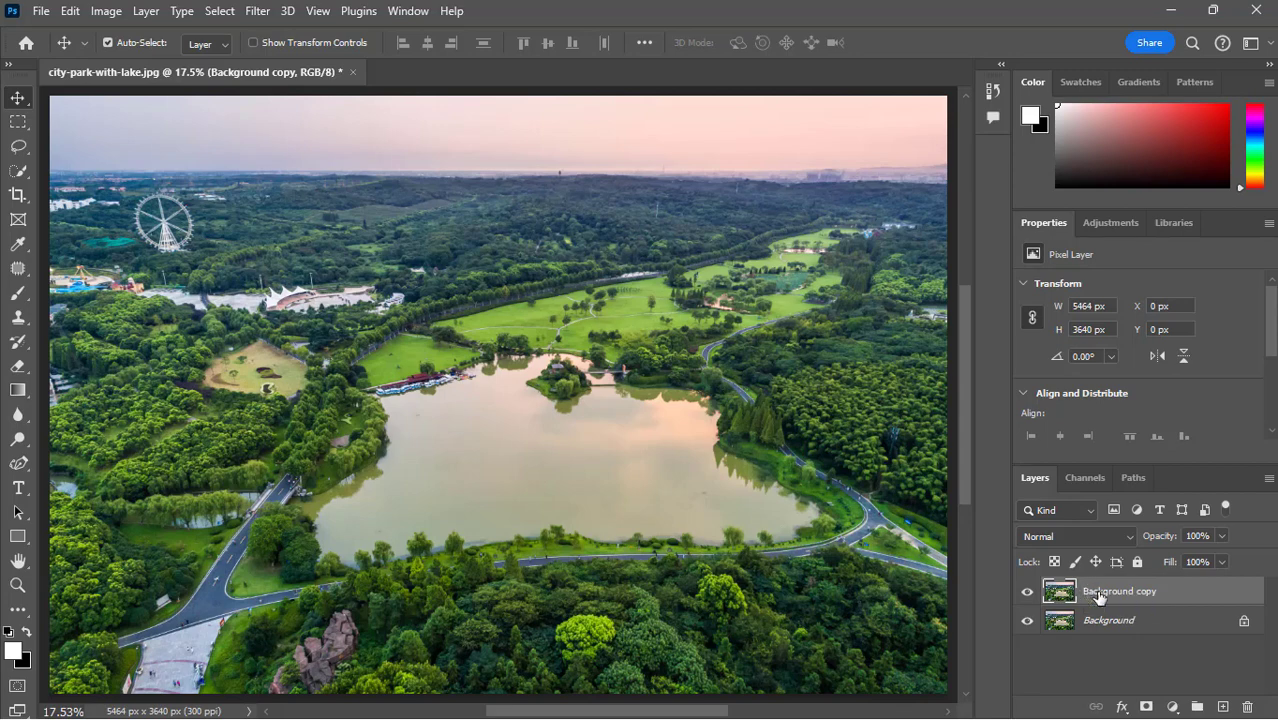
# Rename the duplicated background layer to Drone Video and convert it to a Smart Object
pyautogui.doubleClick(1099, 592)
pyautogui.write('Drone Video')
pyautogui.press('Return')
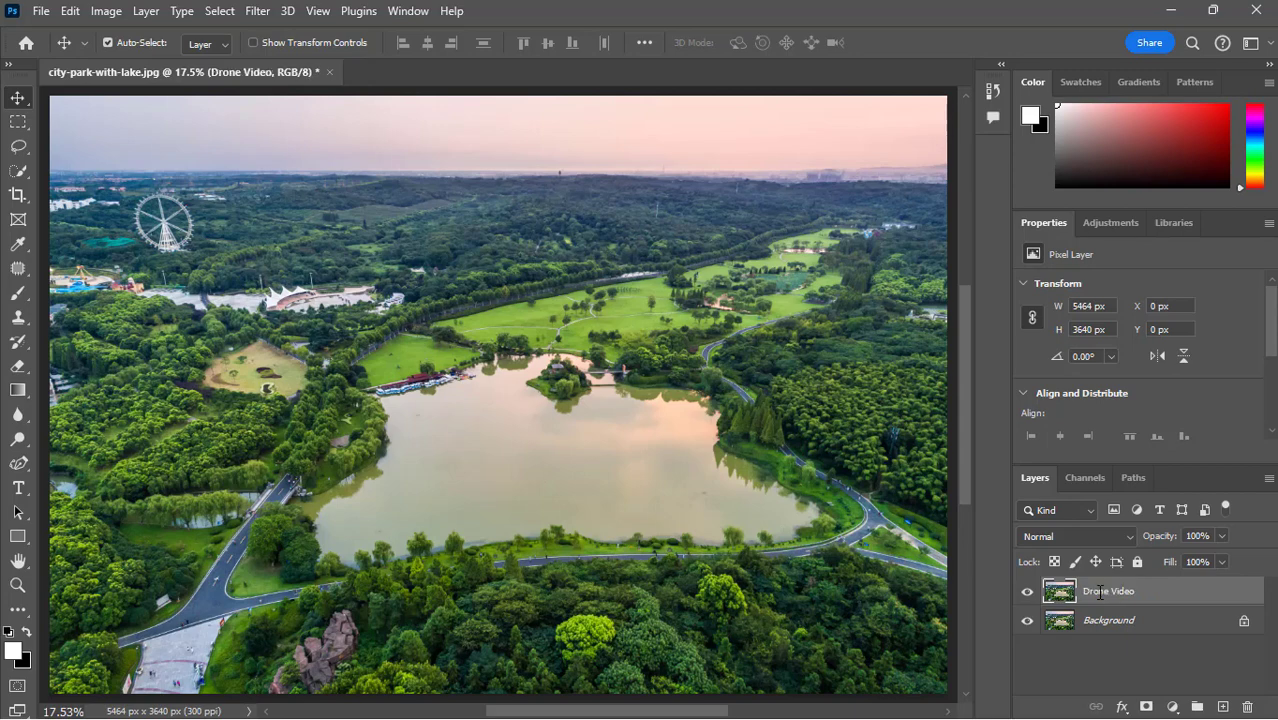
pyautogui.rightClick(1086, 588)
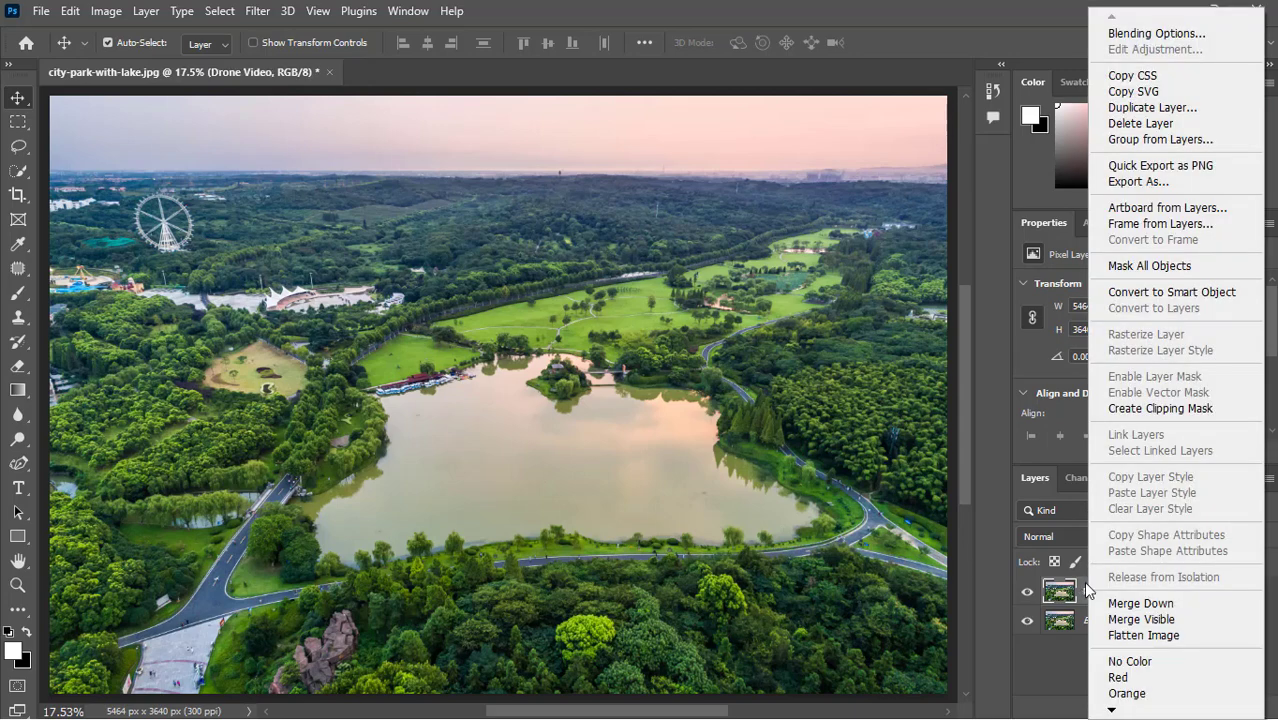
pyautogui.click(1127, 296)
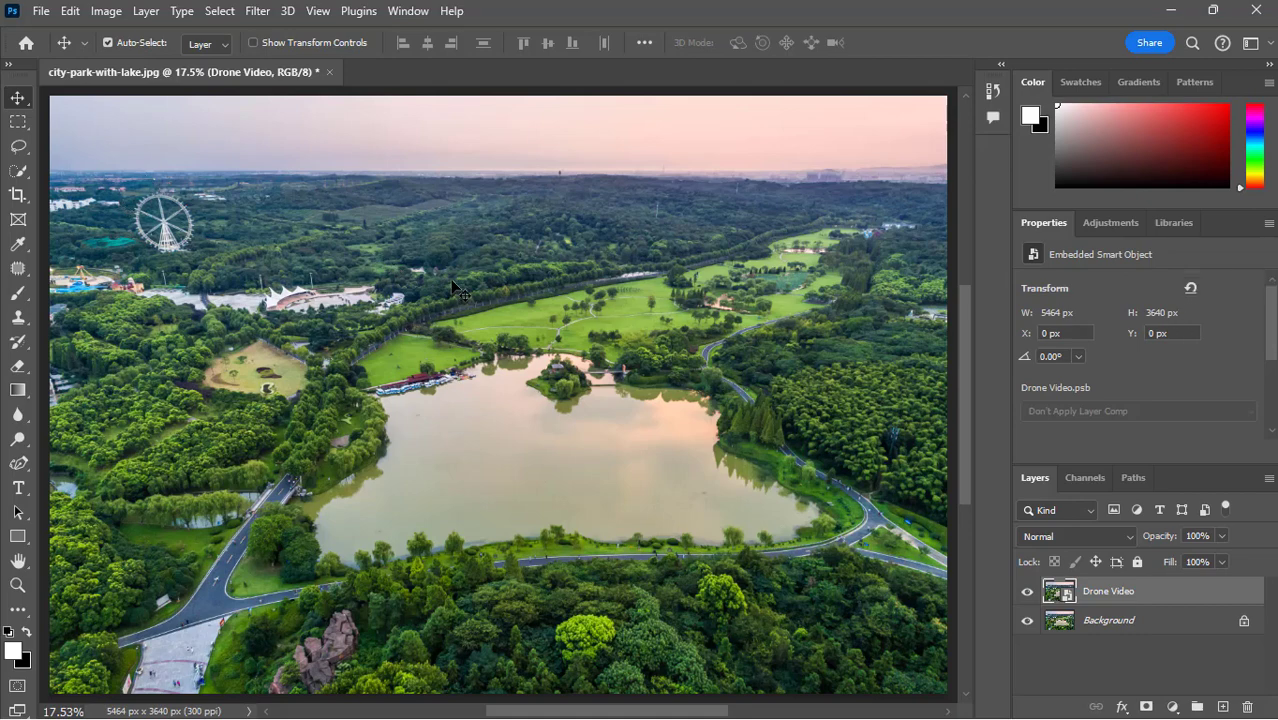
# Crop the image to a 1280 : 720 ratio, keeping its full width
pyautogui.click(15, 197)
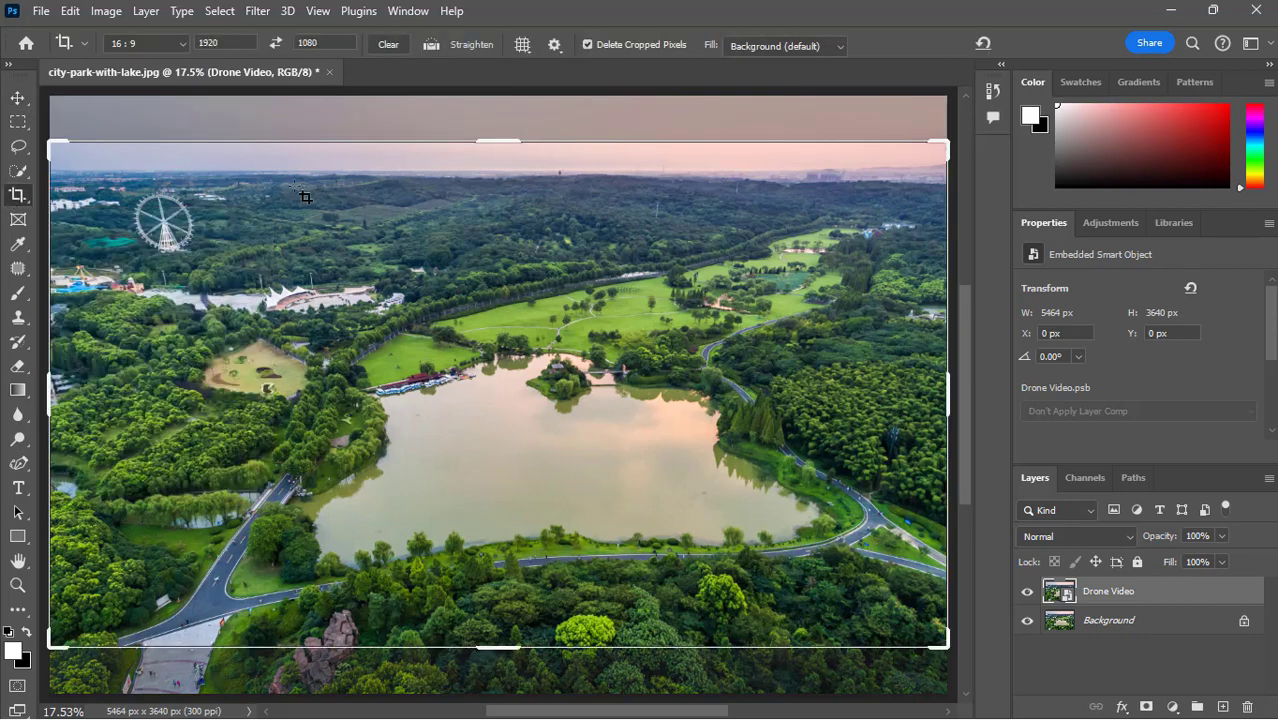
pyautogui.click(181, 46)
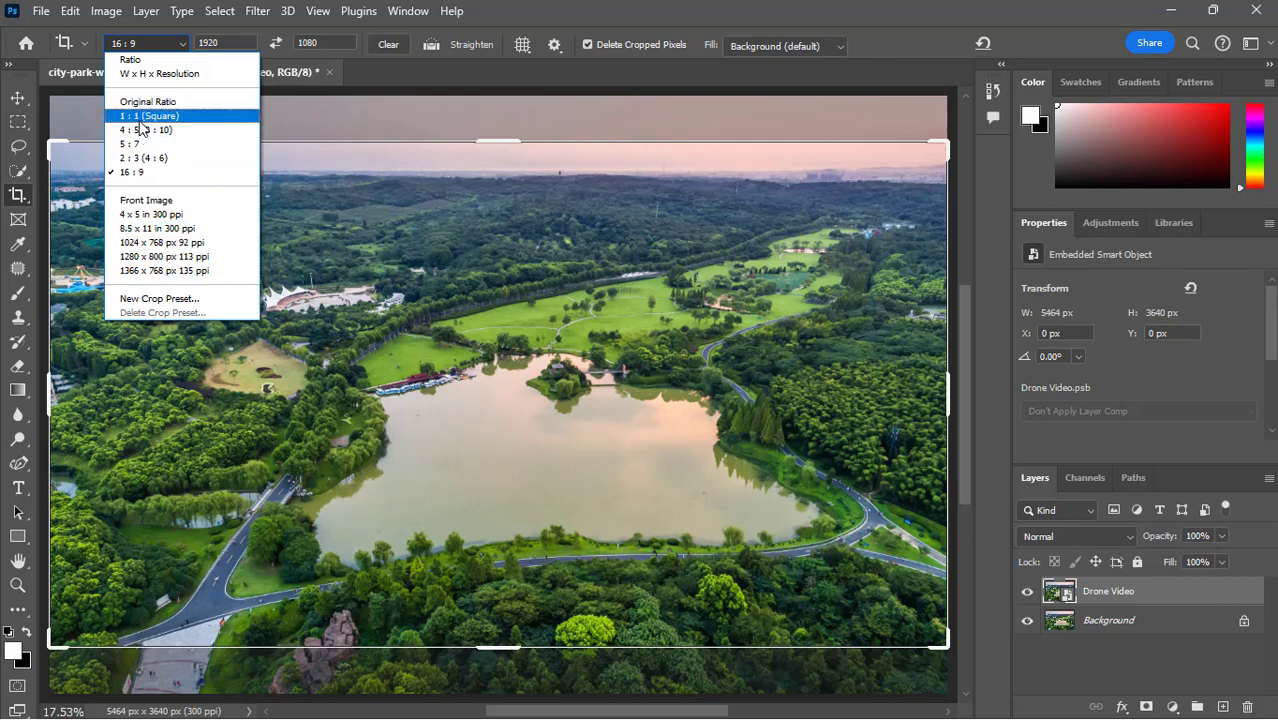
pyautogui.click(234, 58)
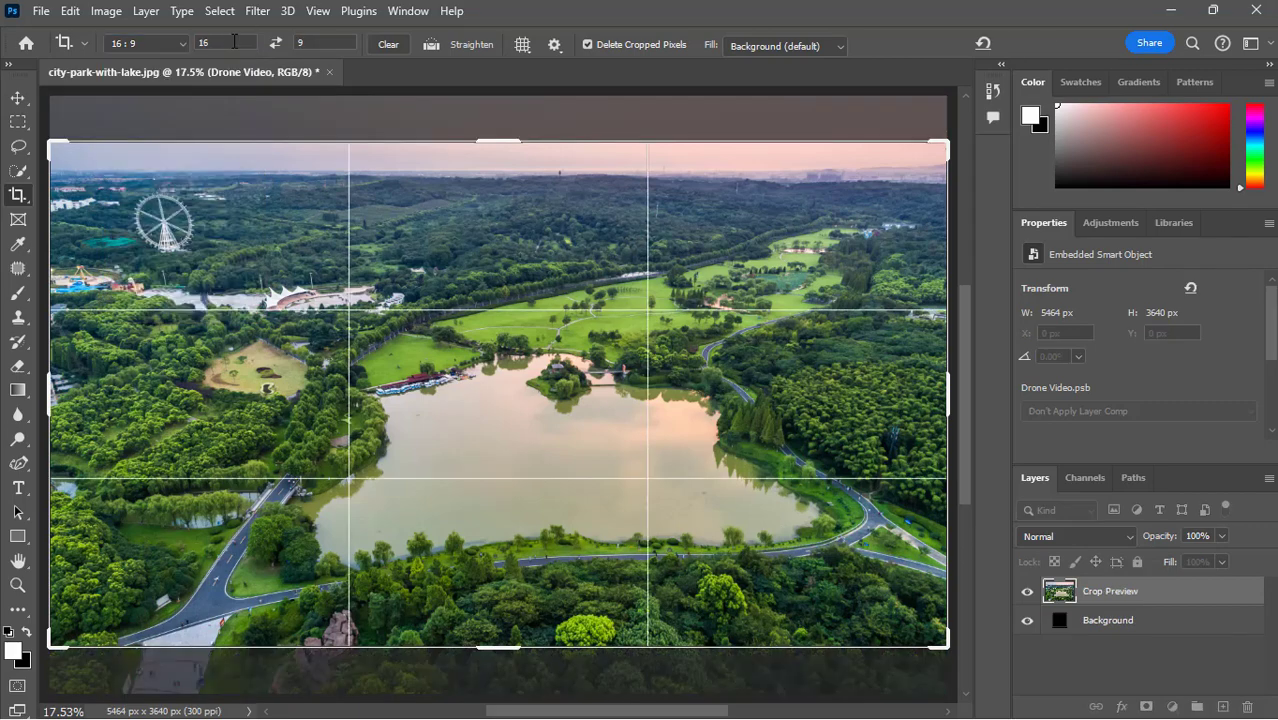
pyautogui.write('12')
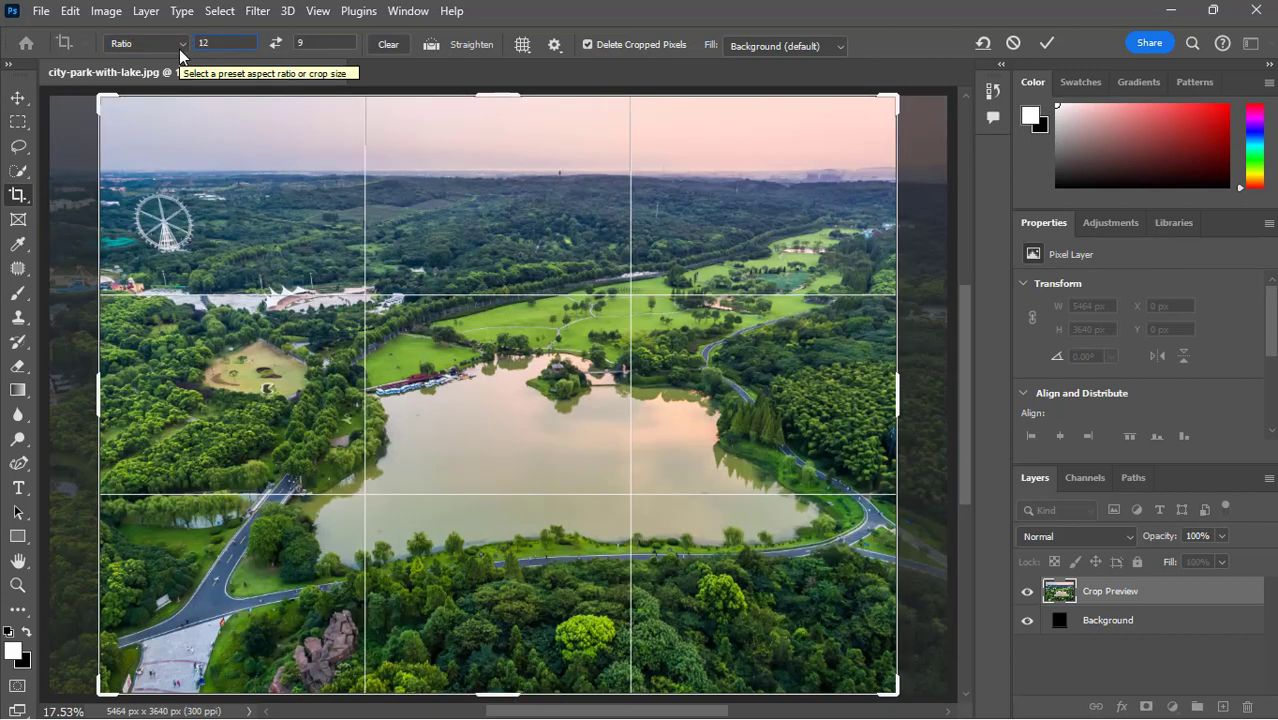
pyautogui.write('8')
pyautogui.press('BackSpace')
pyautogui.write('80')
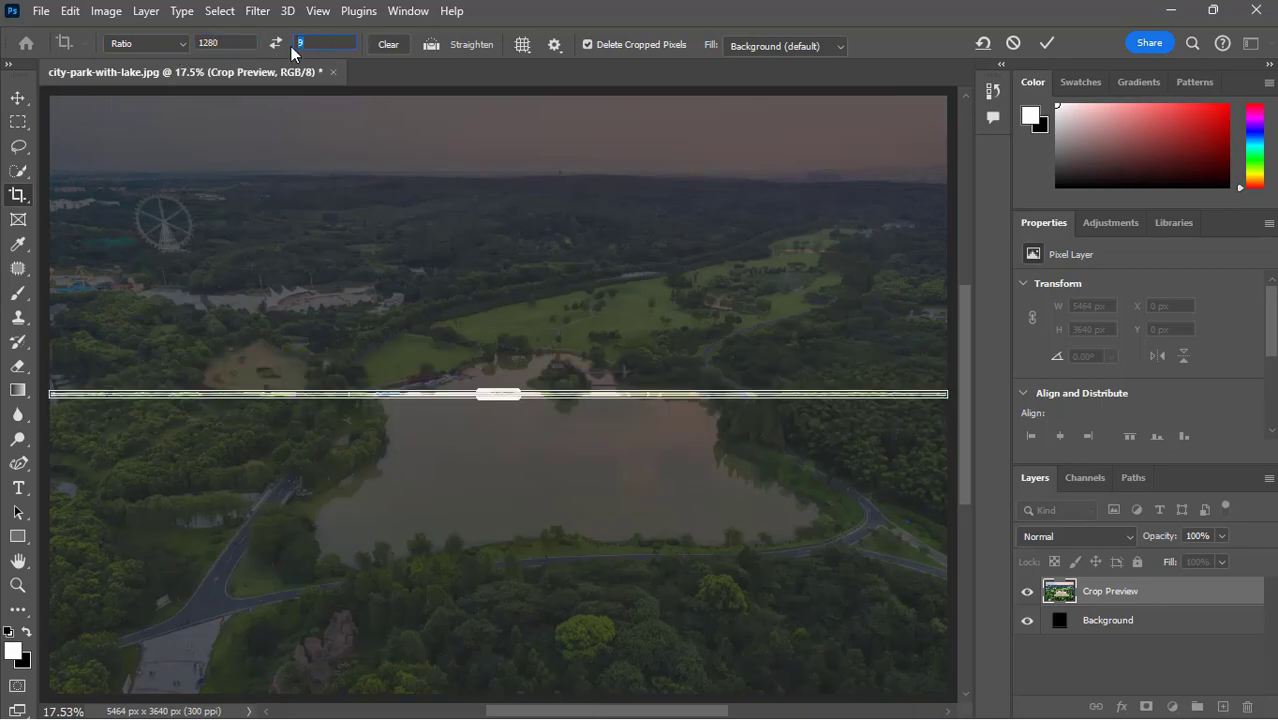
pyautogui.write('720')
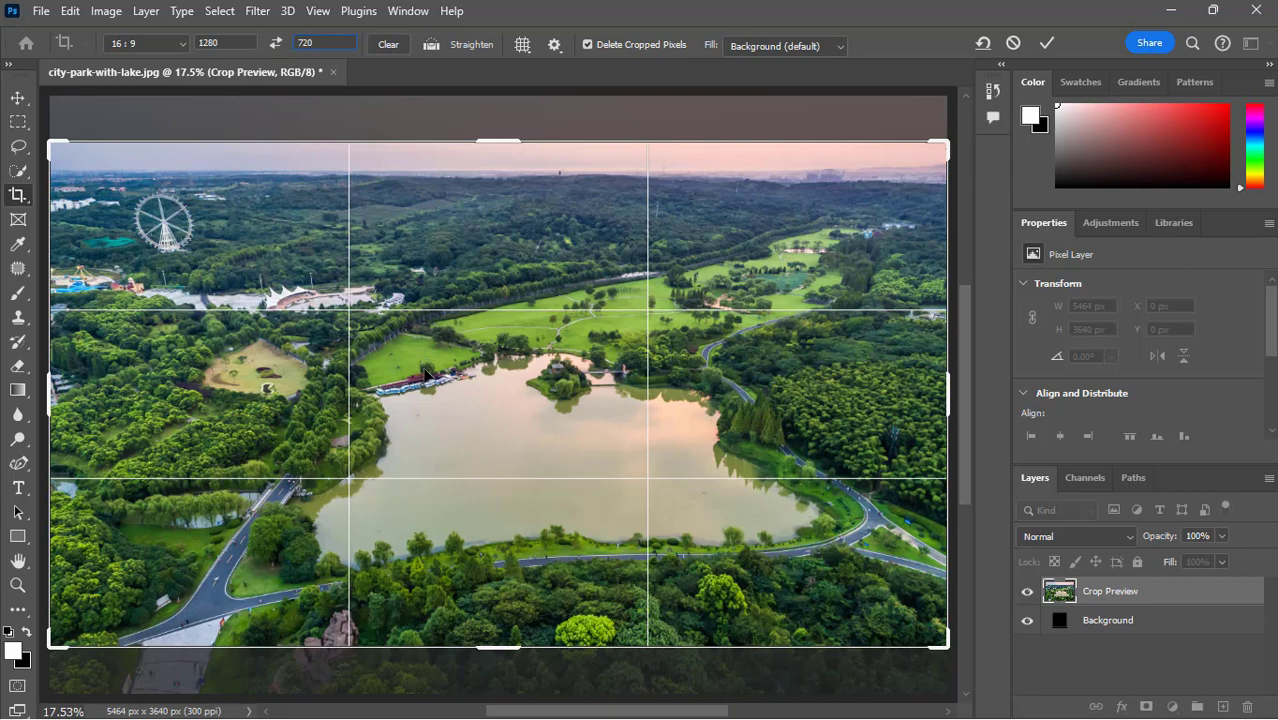
pyautogui.press('Return')
pyautogui.click(1047, 44)
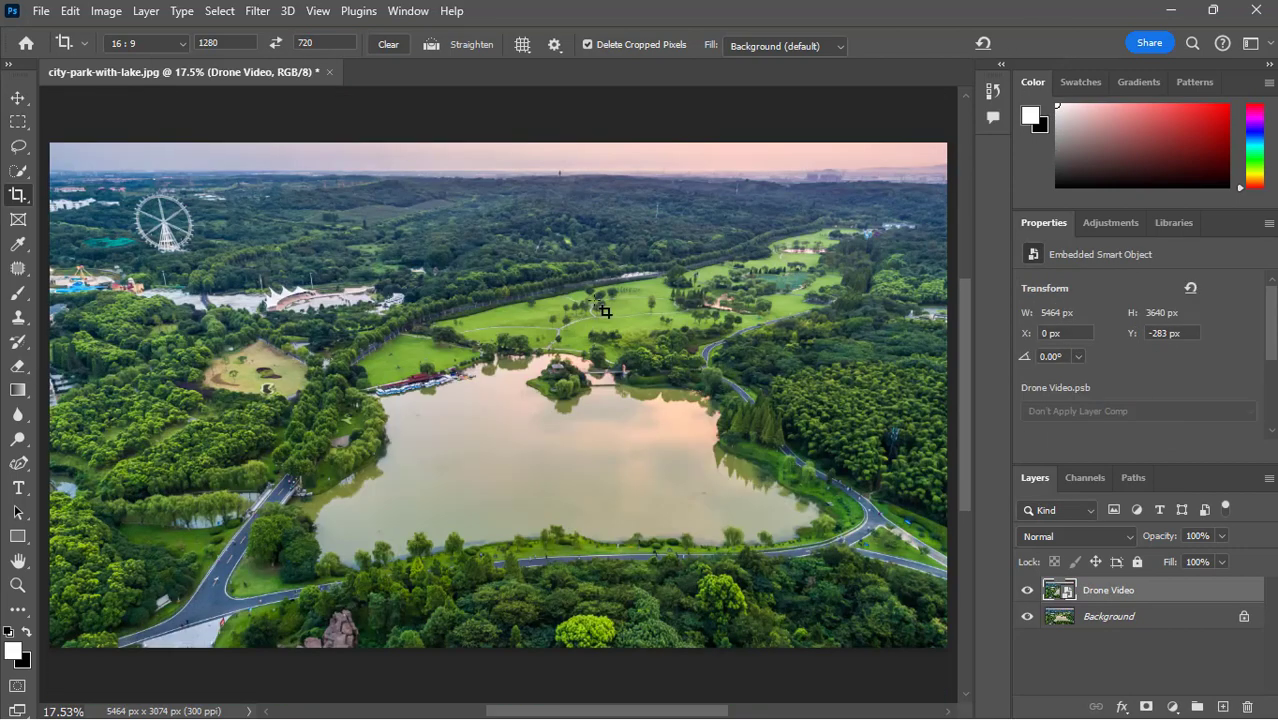
# Crop the image tighter around the lake at the same ratio, to about 4624 x 2600 px
pyautogui.hscroll(2, 519, 363)
pyautogui.hscroll(-3, 519, 363)
pyautogui.scroll(-5, 519, 363)
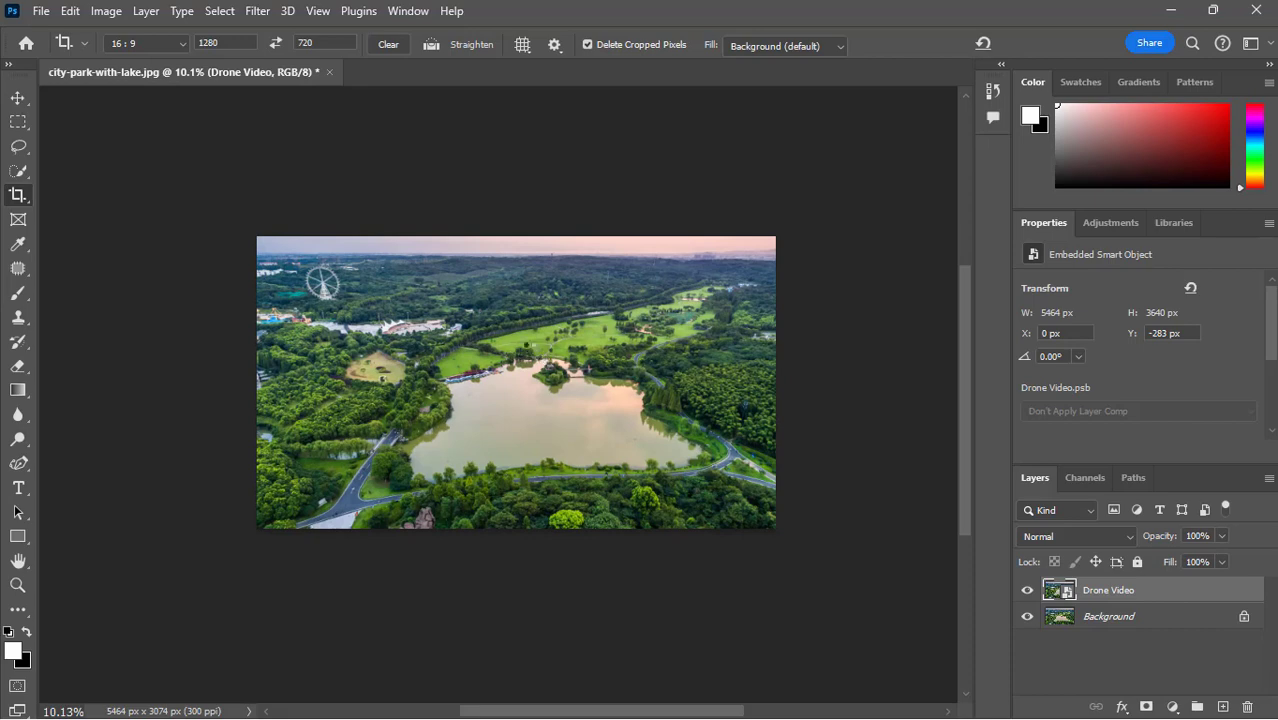
pyautogui.click(549, 358)
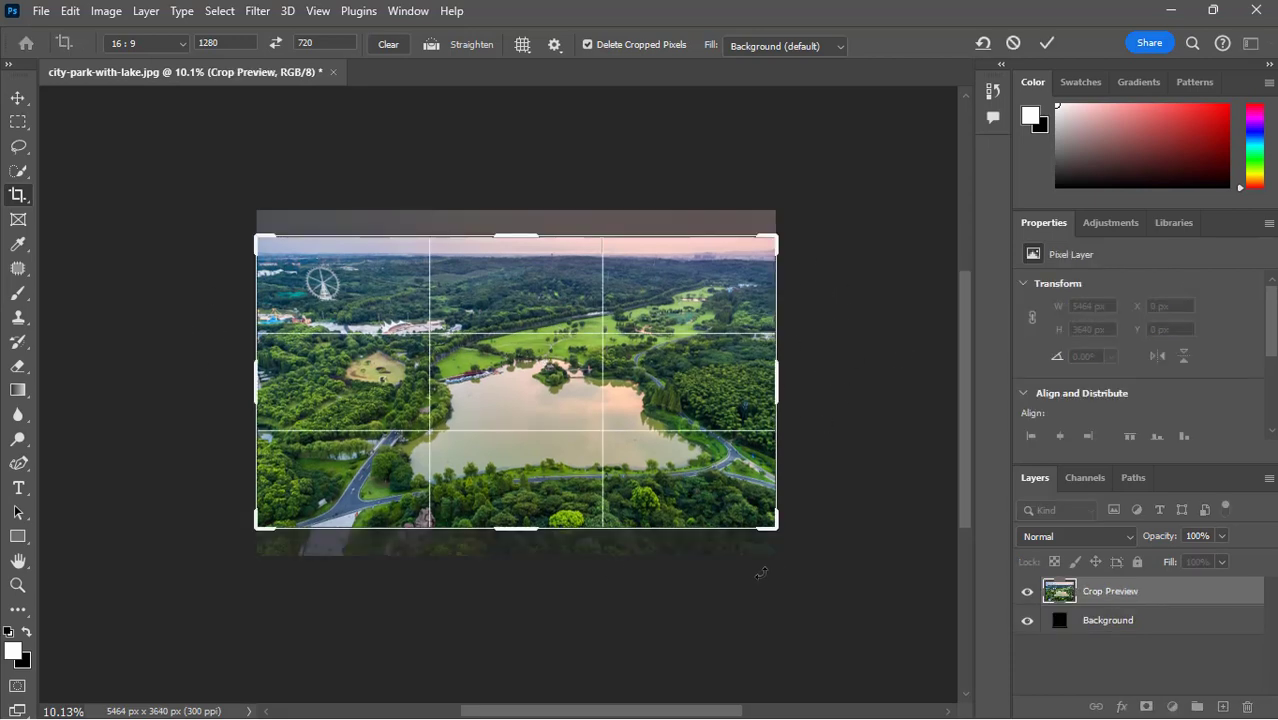
pyautogui.moveTo(779, 527); pyautogui.dragTo(741, 505)
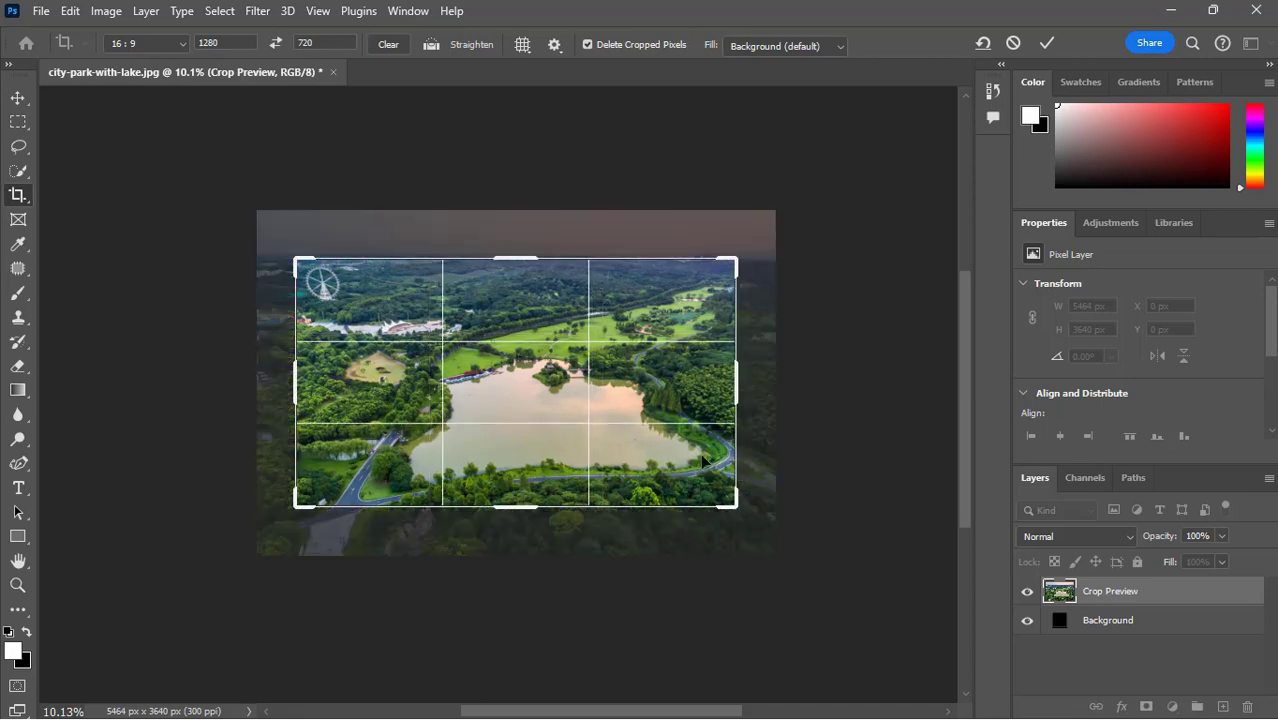
pyautogui.click(1044, 45)
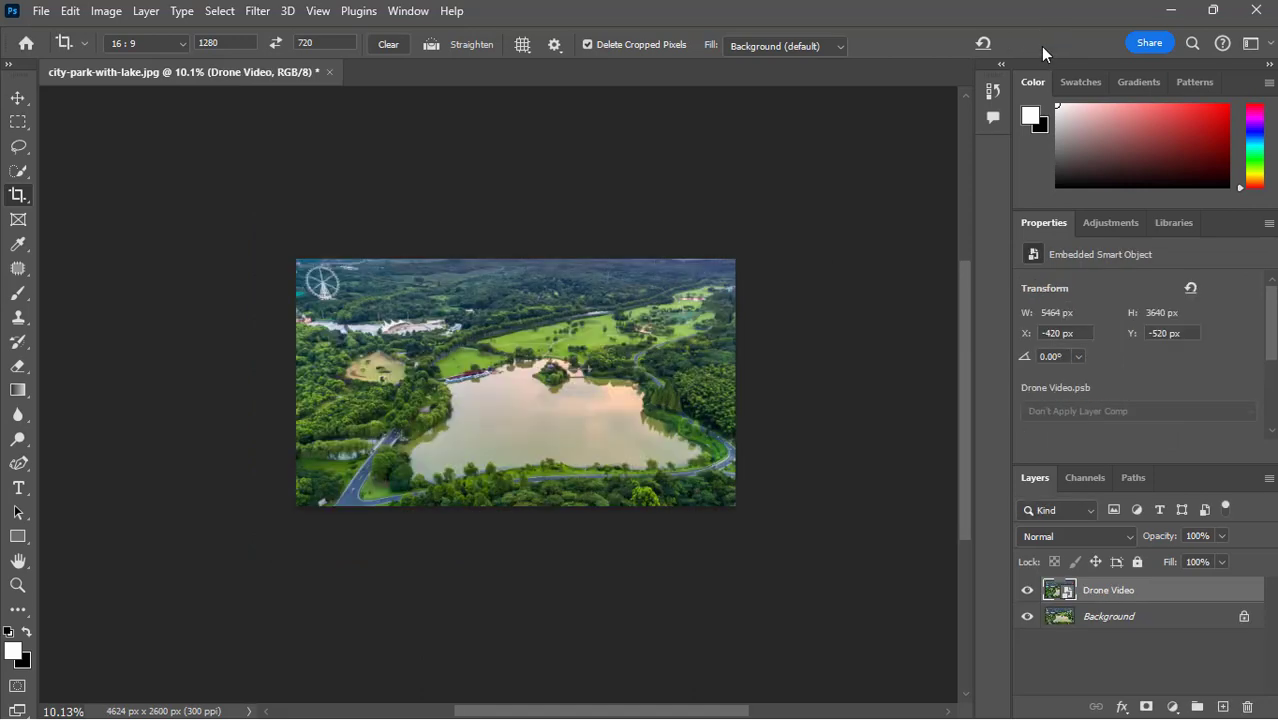
# Show the Timeline and create a video timeline for the Drone Video layer
pyautogui.click(18, 97)
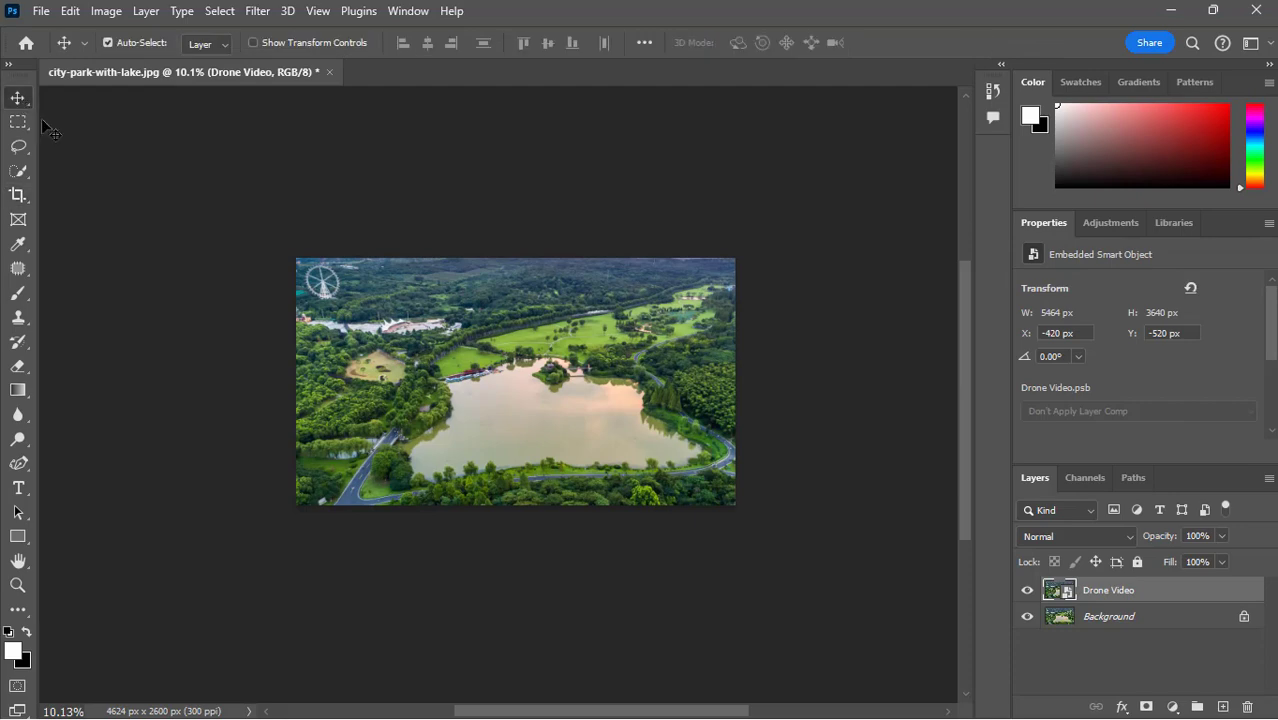
pyautogui.click(318, 11)
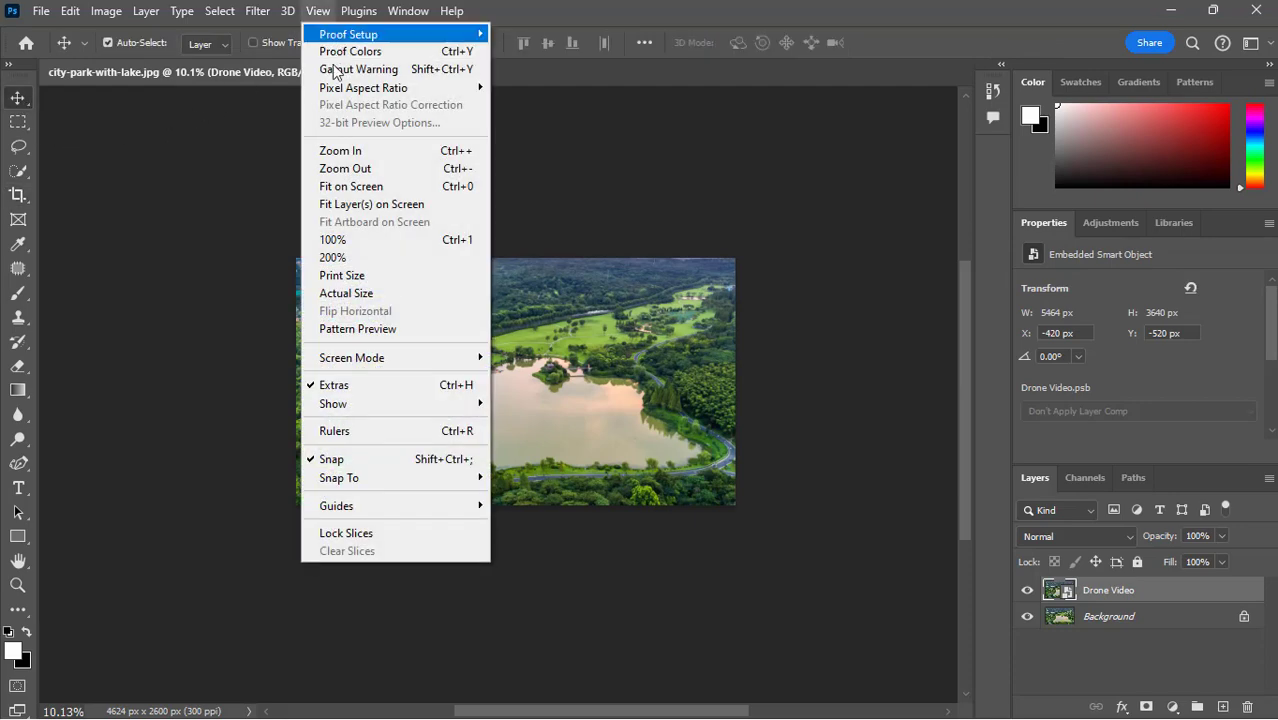
pyautogui.click(368, 186)
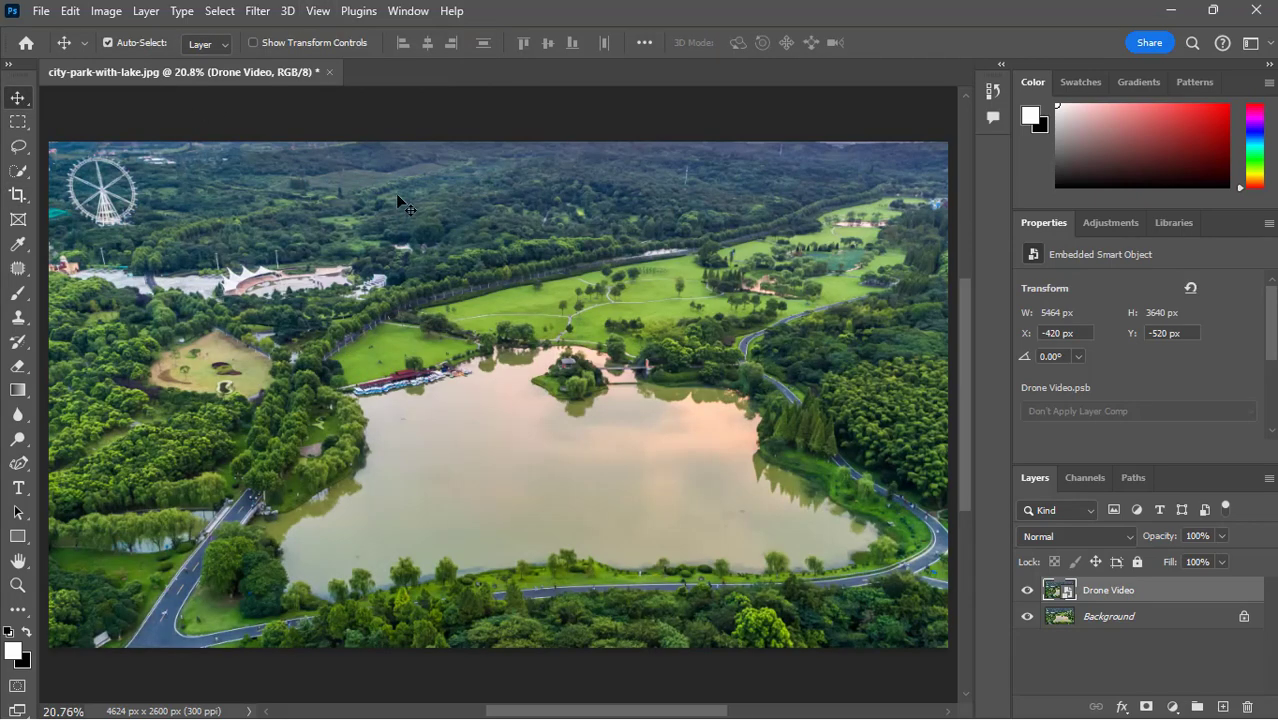
pyautogui.click(408, 11)
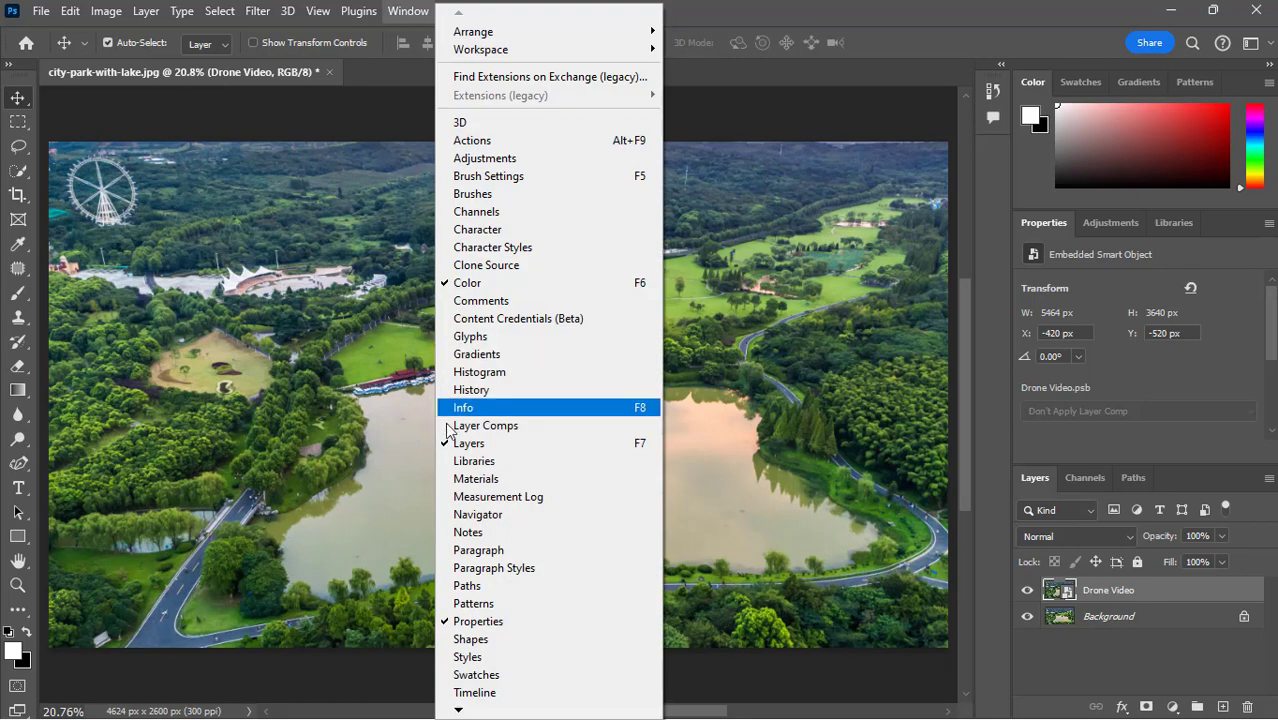
pyautogui.click(469, 693)
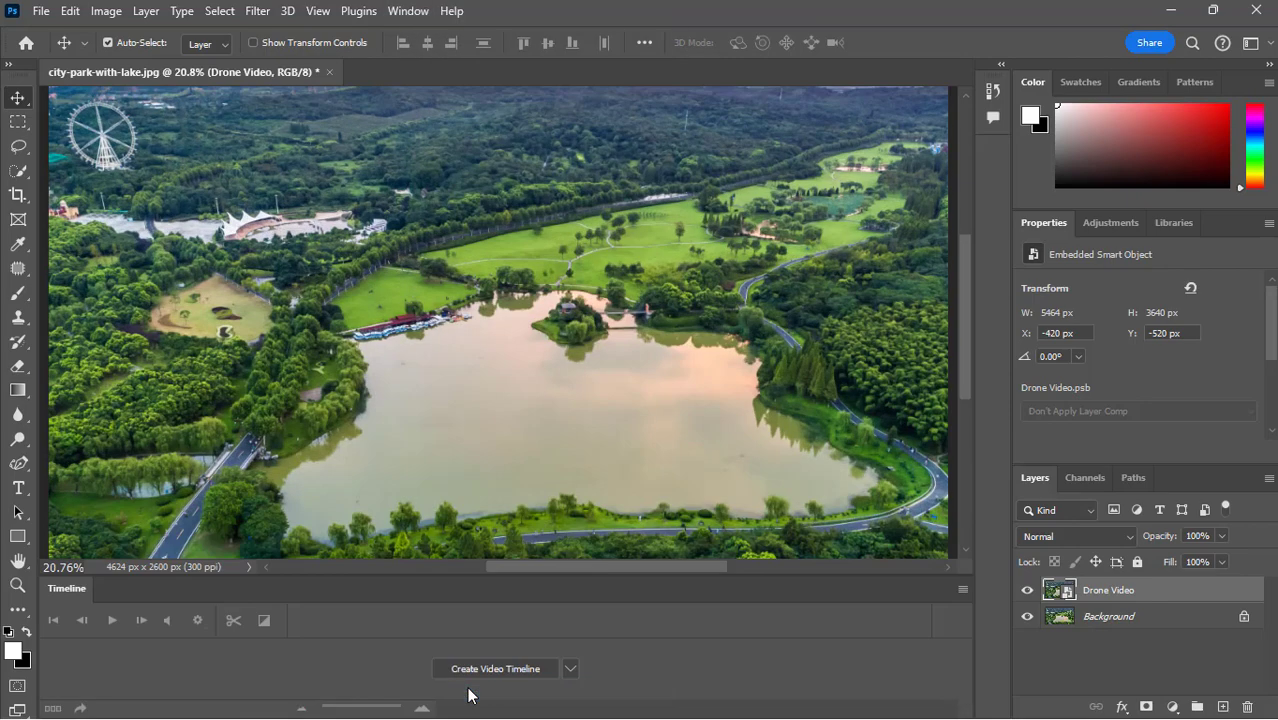
pyautogui.click(570, 668)
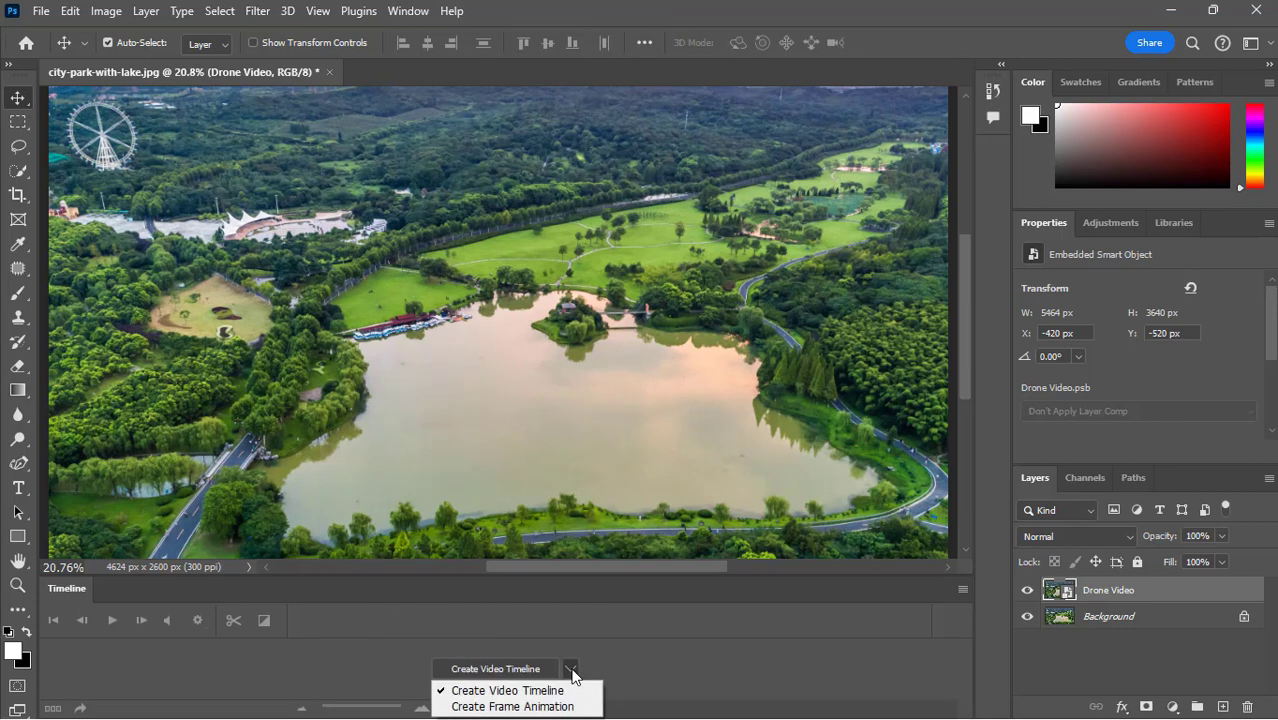
pyautogui.click(654, 657)
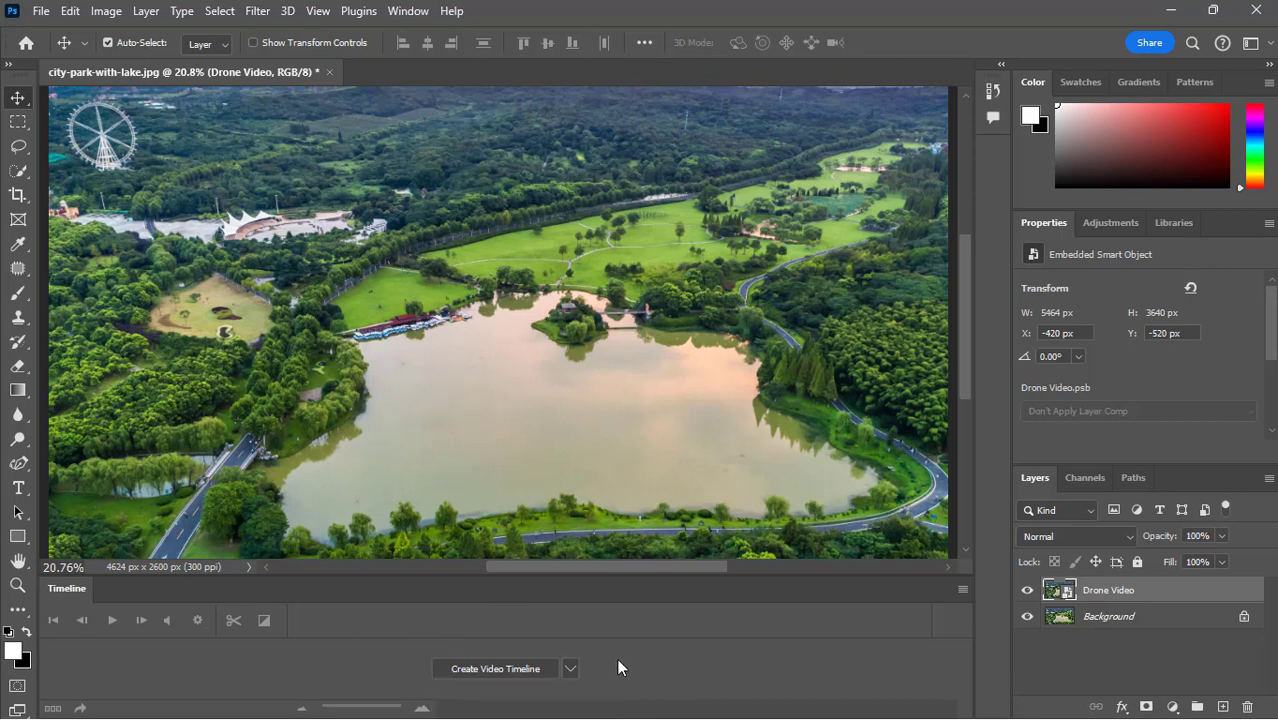
pyautogui.click(501, 672)
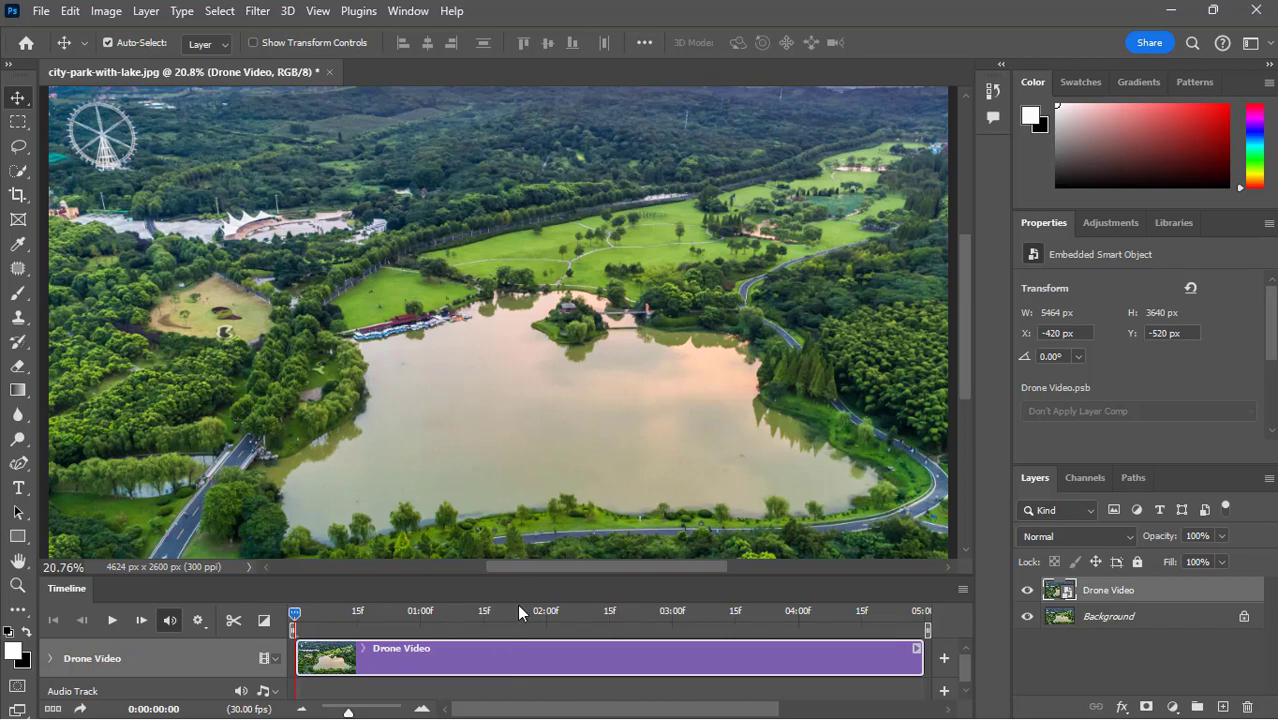
# Enlarge the timeline area, expand the Drone Video track's properties and trim the clip's end to about 04:00f
pyautogui.moveTo(527, 579); pyautogui.dragTo(536, 481)
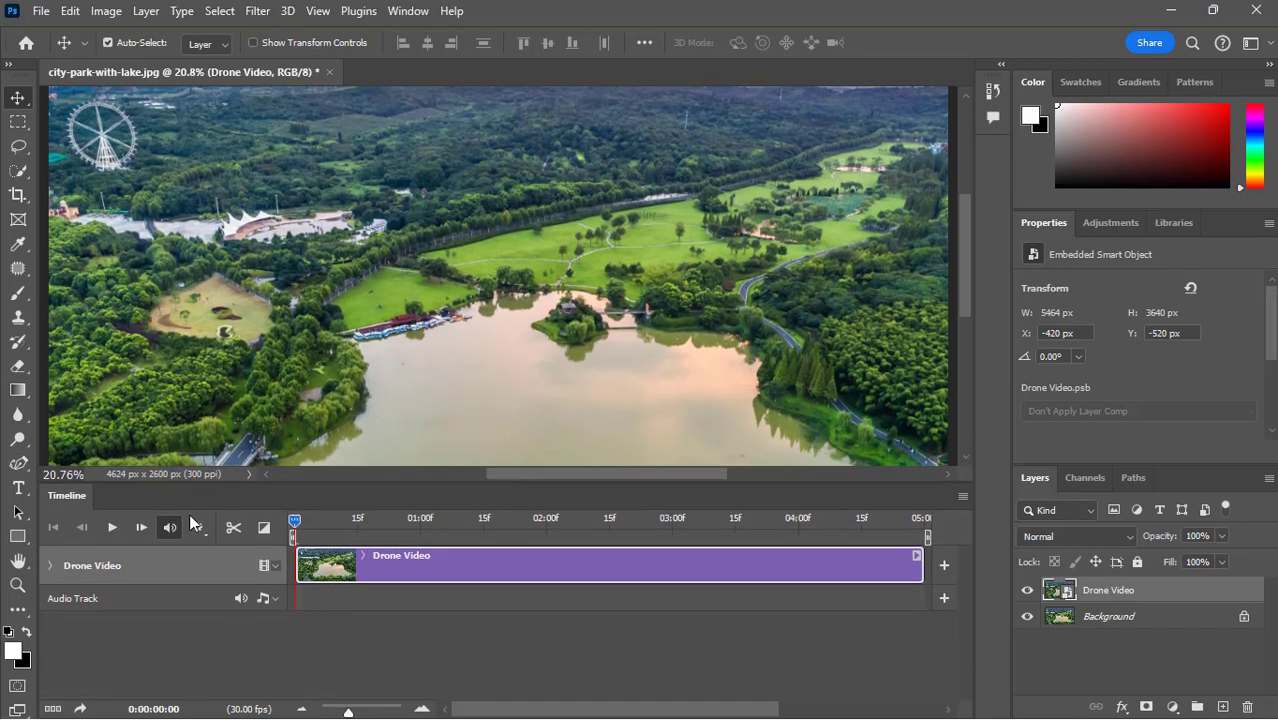
pyautogui.click(48, 565)
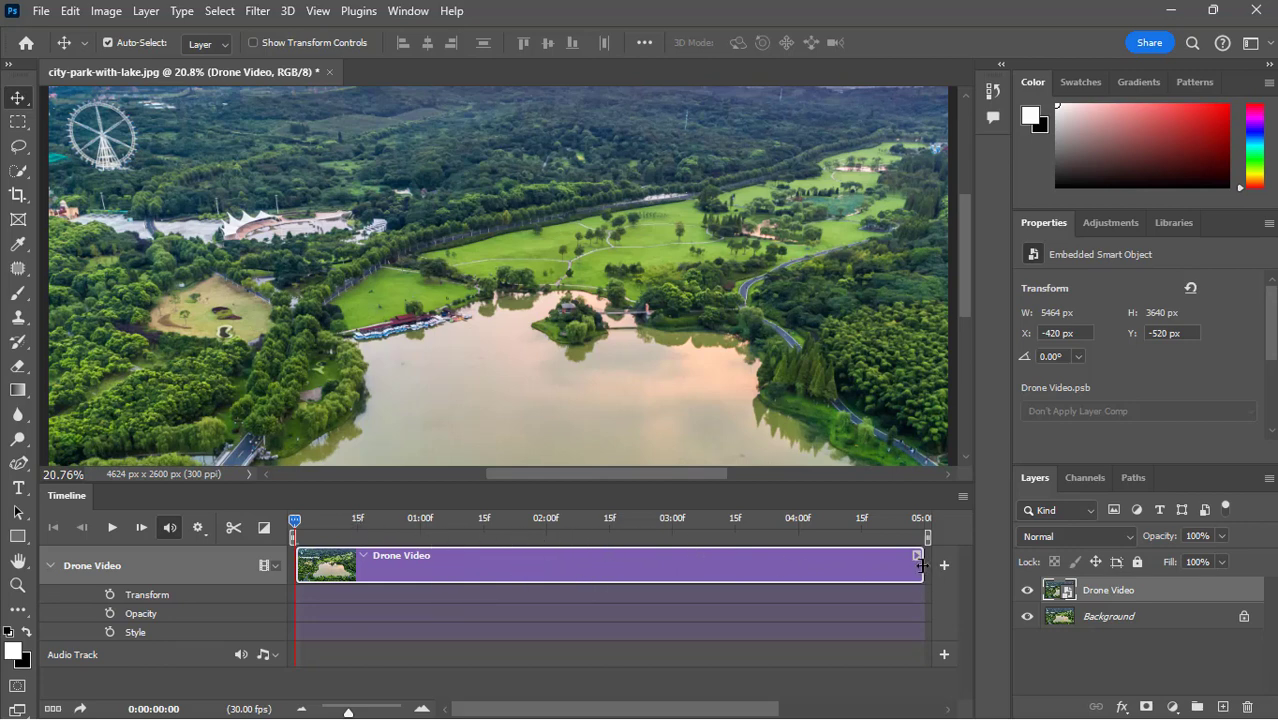
pyautogui.moveTo(921, 565); pyautogui.dragTo(800, 557)
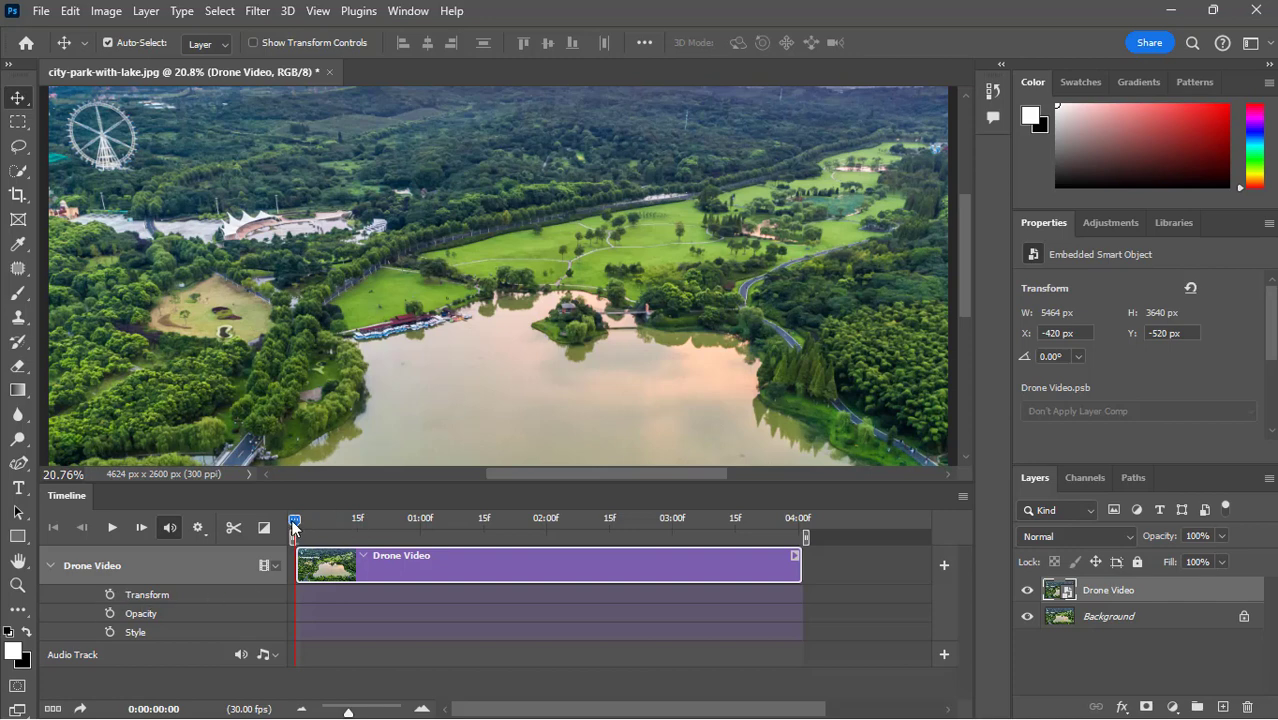
# Add a Transform keyframe at the clip's start and apply a Perspective transform shifting the layer's bottom edge left, to about X 2174 px
pyautogui.moveTo(356, 518); pyautogui.dragTo(282, 522)
pyautogui.click(110, 595)
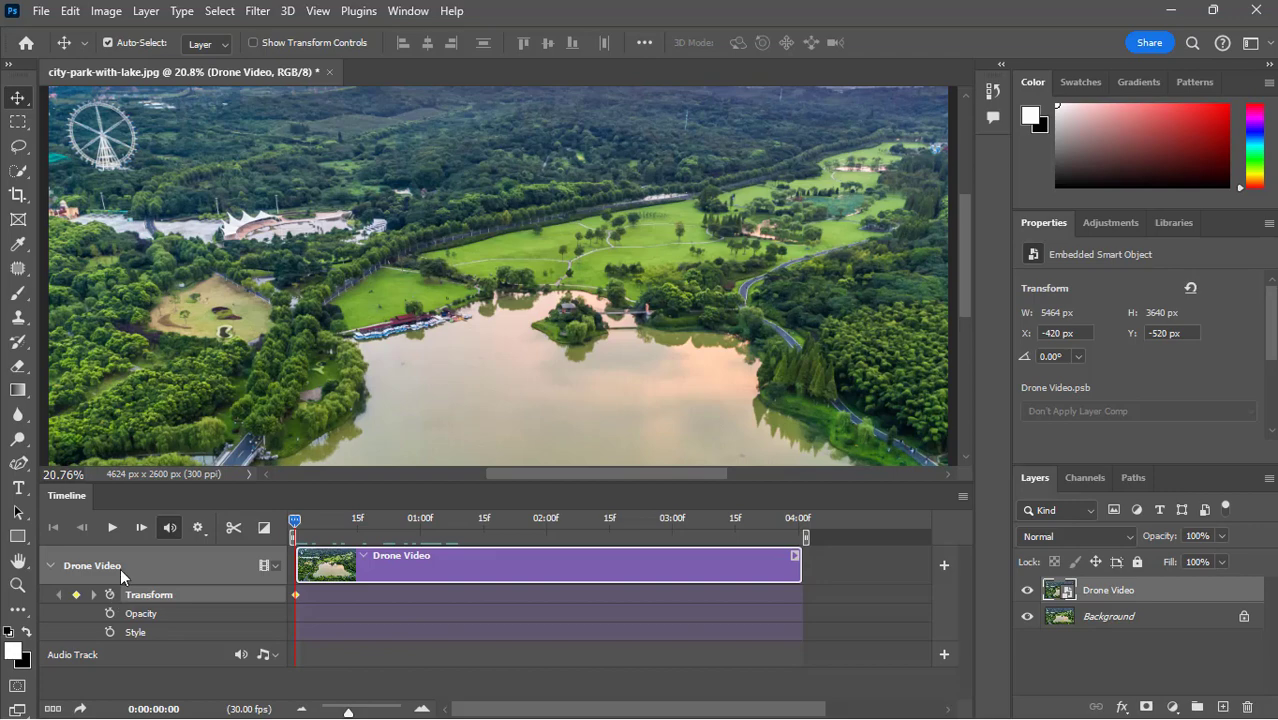
pyautogui.click(70, 11)
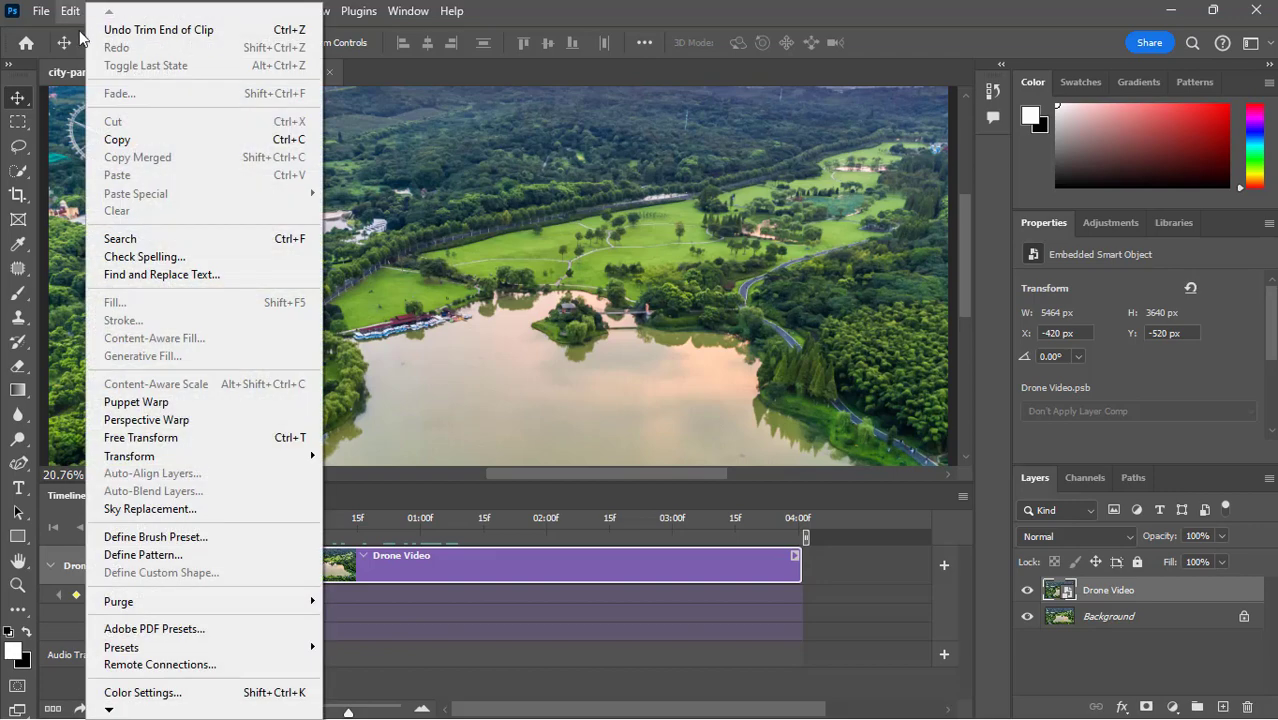
pyautogui.click(188, 437)
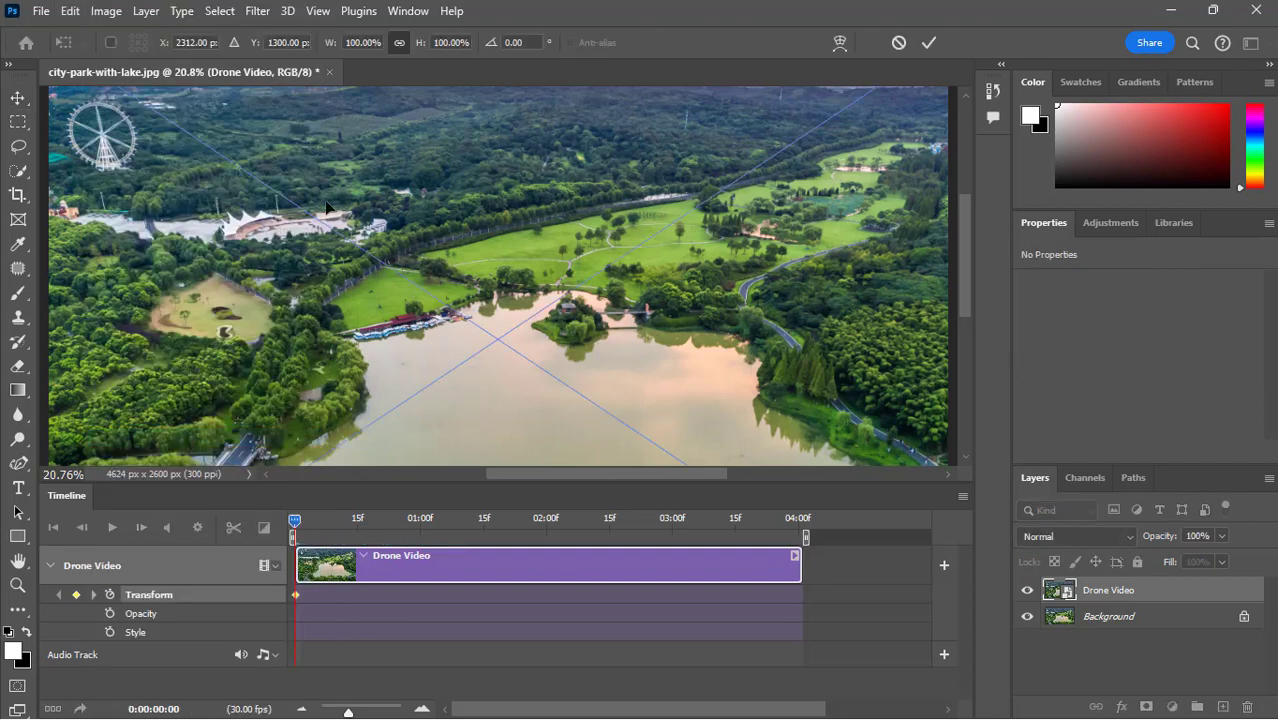
pyautogui.click(316, 11)
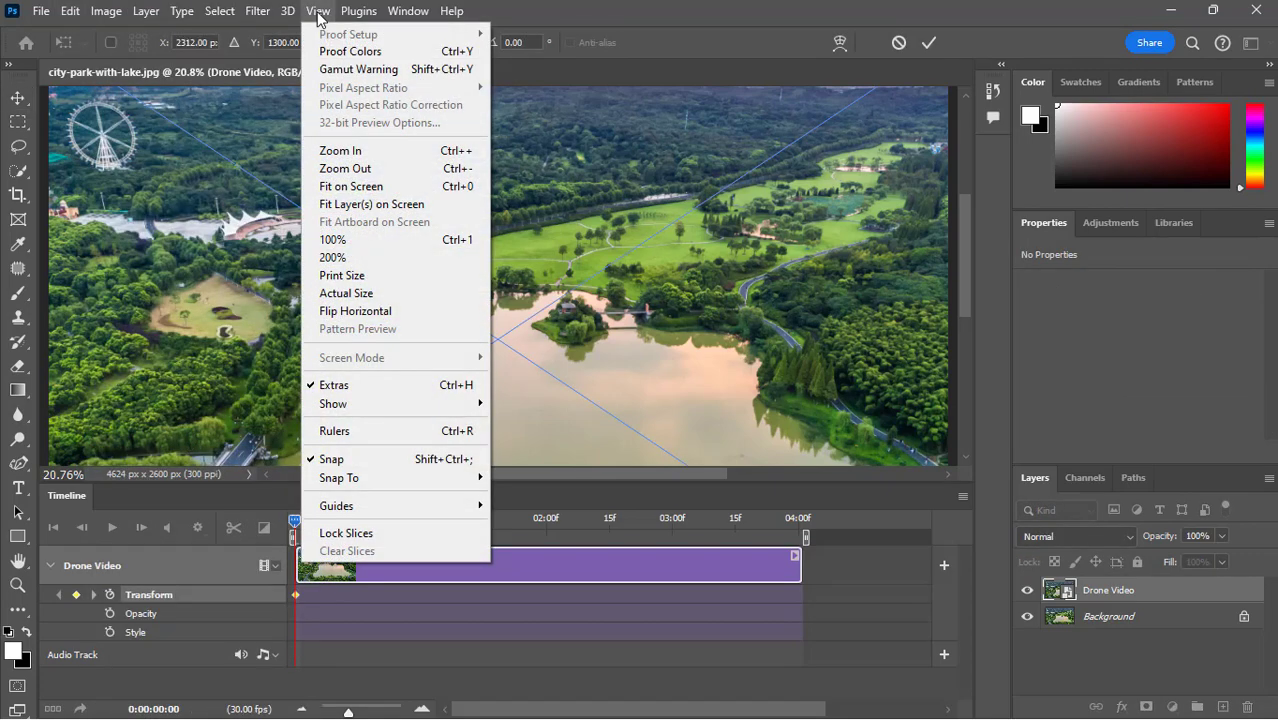
pyautogui.click(341, 188)
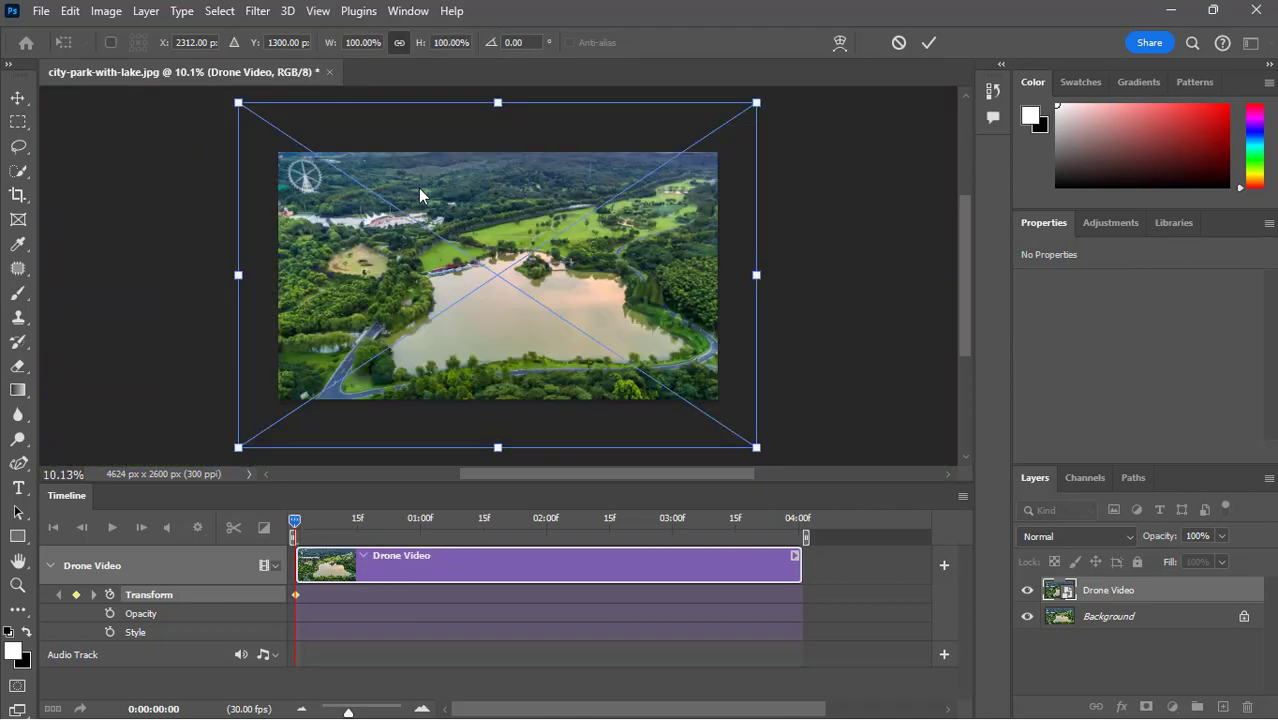
pyautogui.rightClick(444, 190)
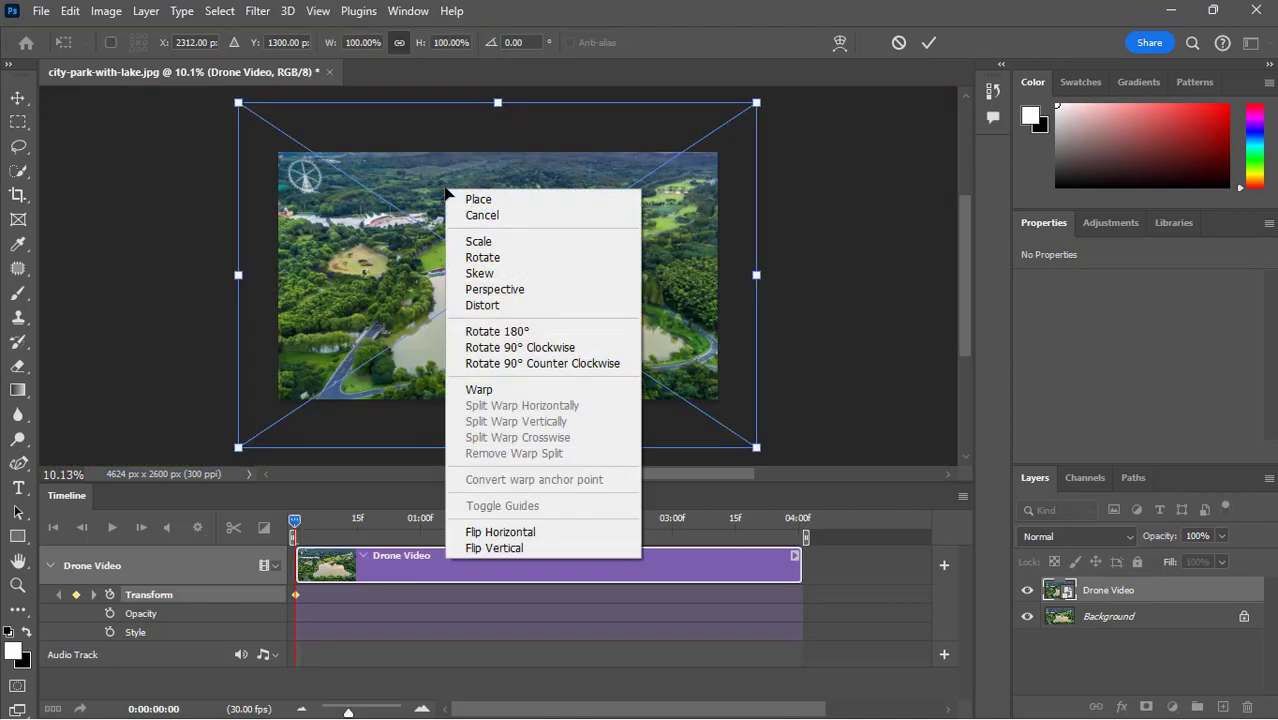
pyautogui.click(529, 291)
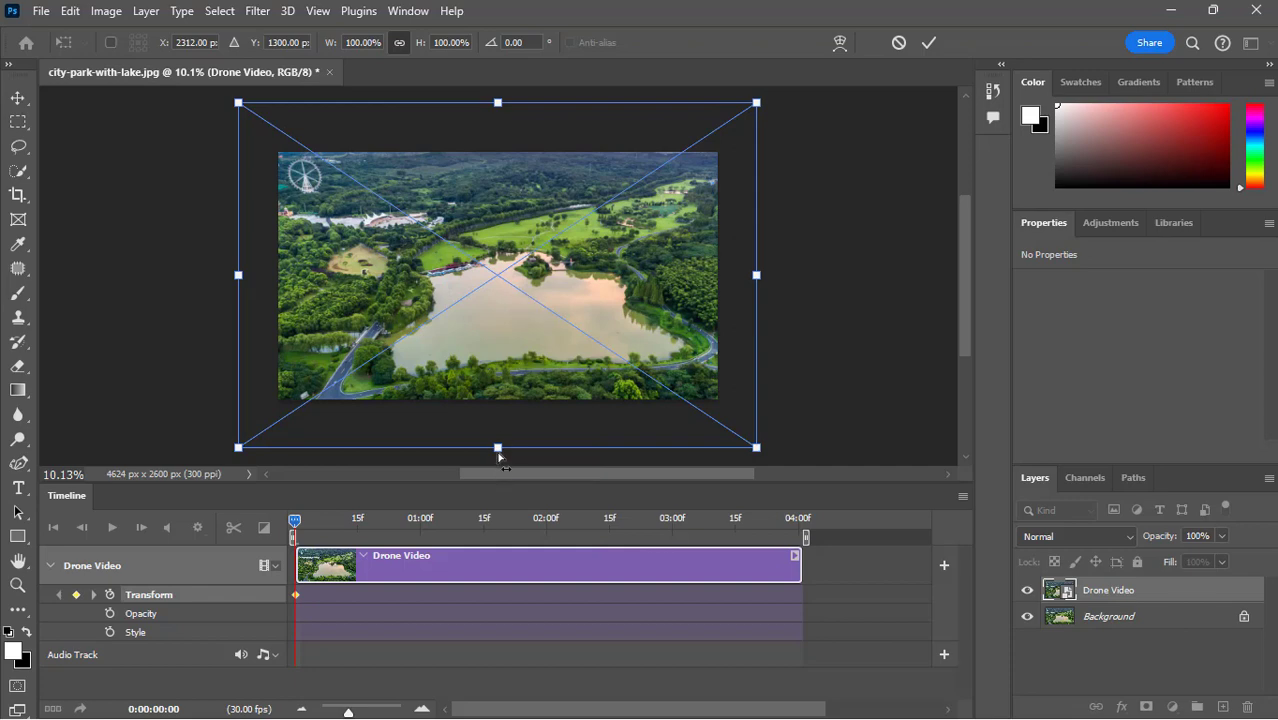
pyautogui.moveTo(498, 452); pyautogui.dragTo(472, 451)
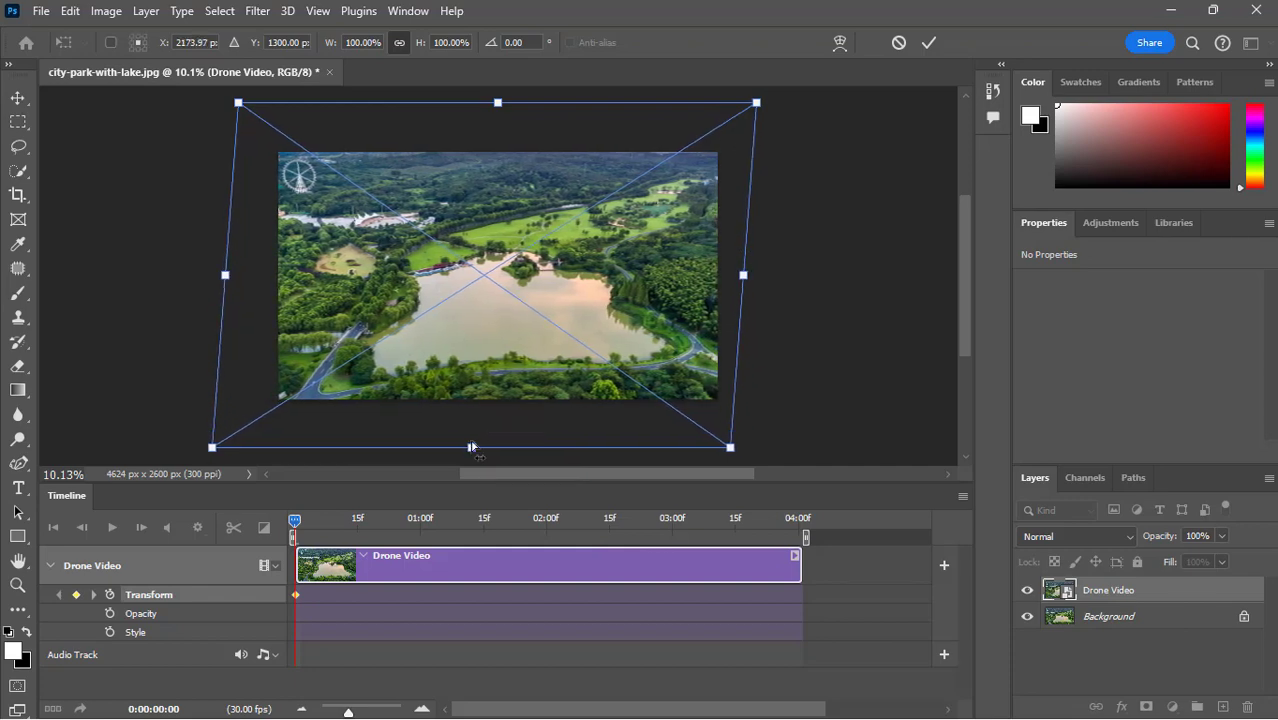
pyautogui.click(920, 42)
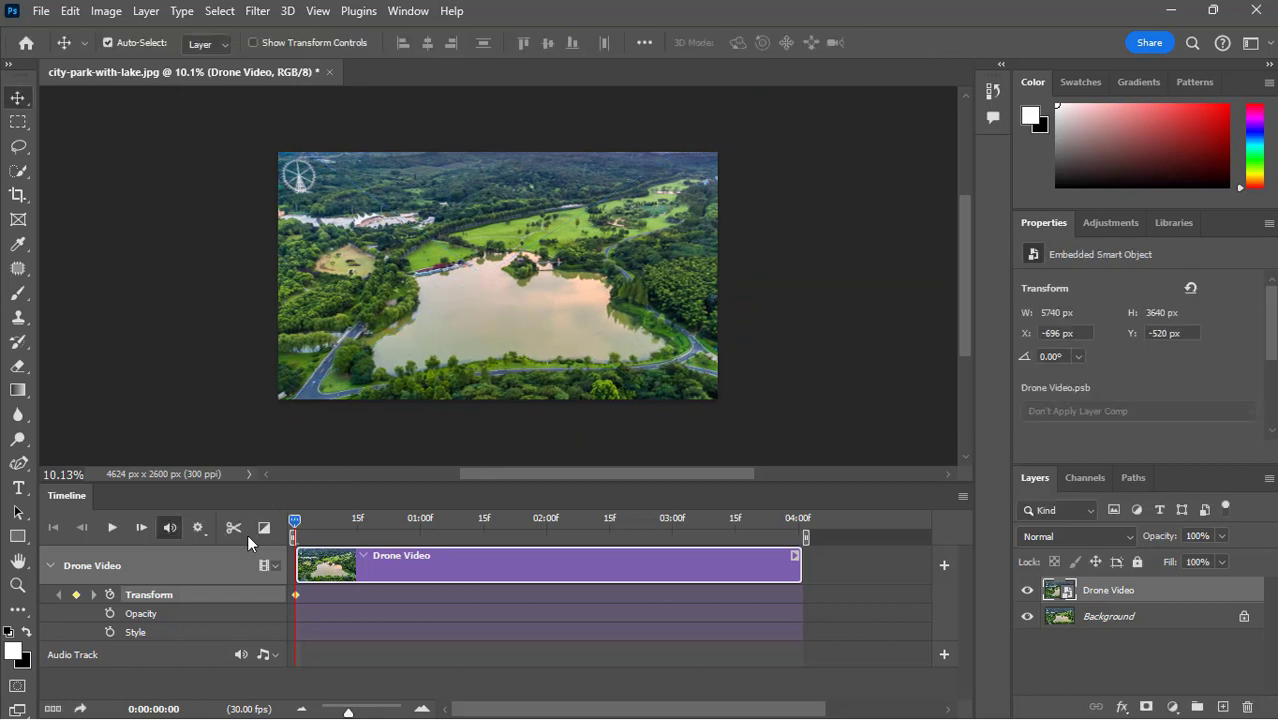
# Add a Transform keyframe at the clip's end, 04:00f, and apply a Perspective transform shifting the layer's bottom edge right, to about X 2391 px
pyautogui.moveTo(296, 519); pyautogui.dragTo(645, 517)
pyautogui.moveTo(740, 512); pyautogui.dragTo(830, 521)
pyautogui.click(72, 13)
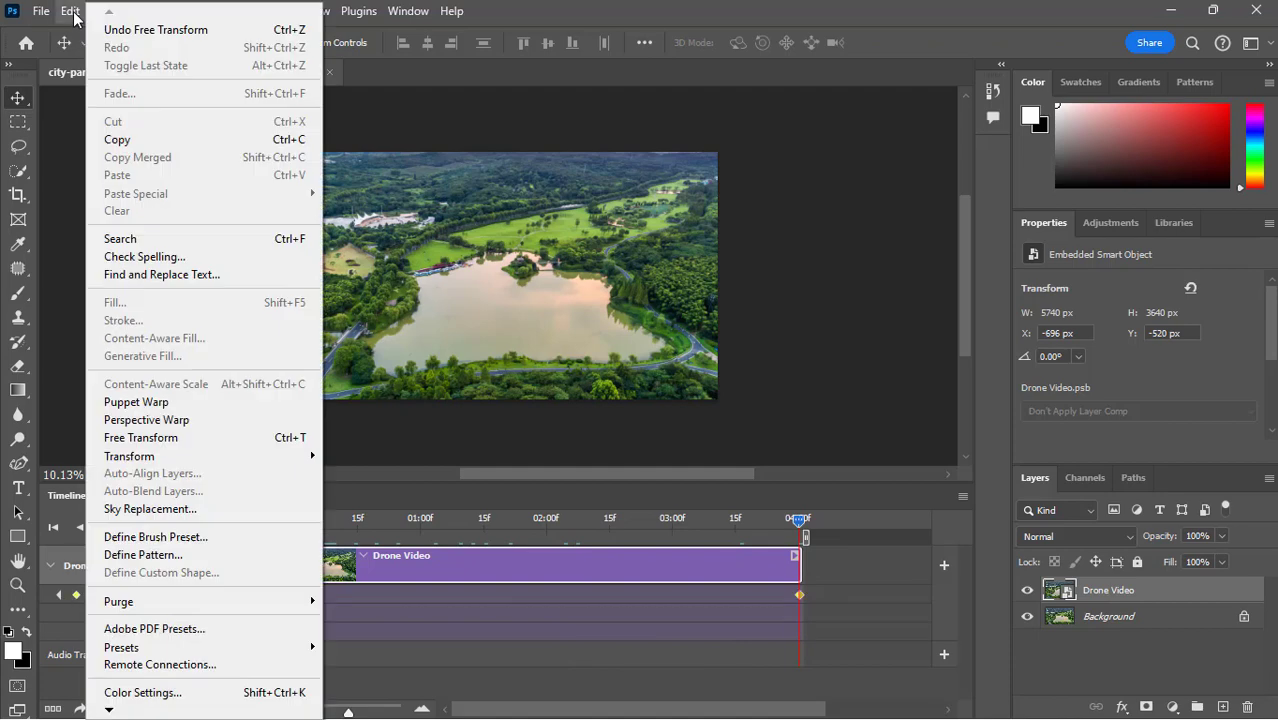
pyautogui.click(136, 438)
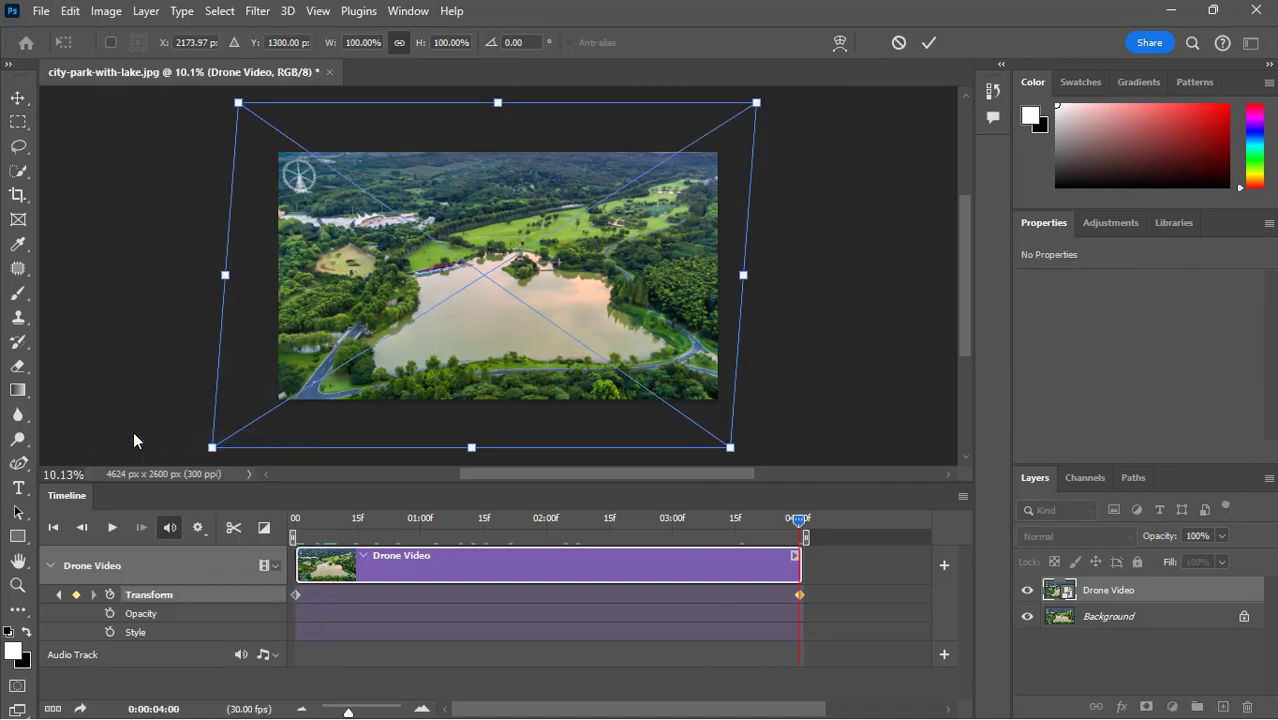
pyautogui.rightClick(412, 207)
pyautogui.click(452, 306)
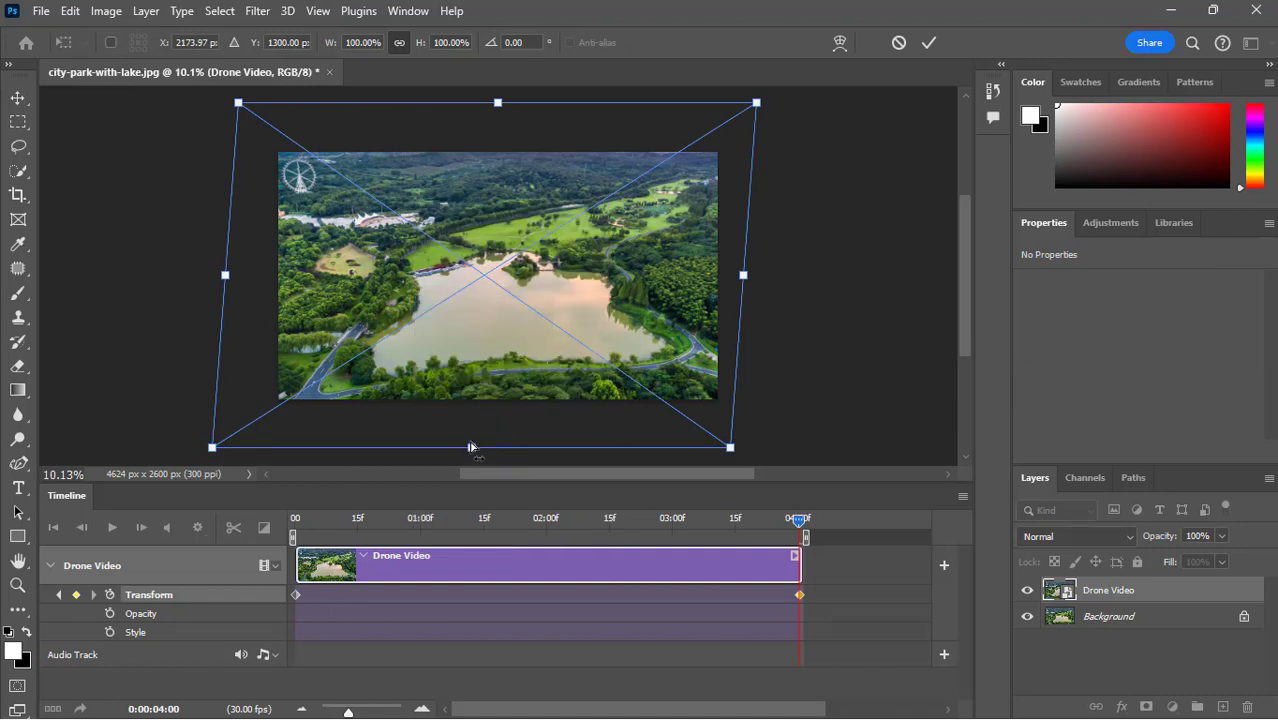
pyautogui.moveTo(472, 447); pyautogui.dragTo(509, 427)
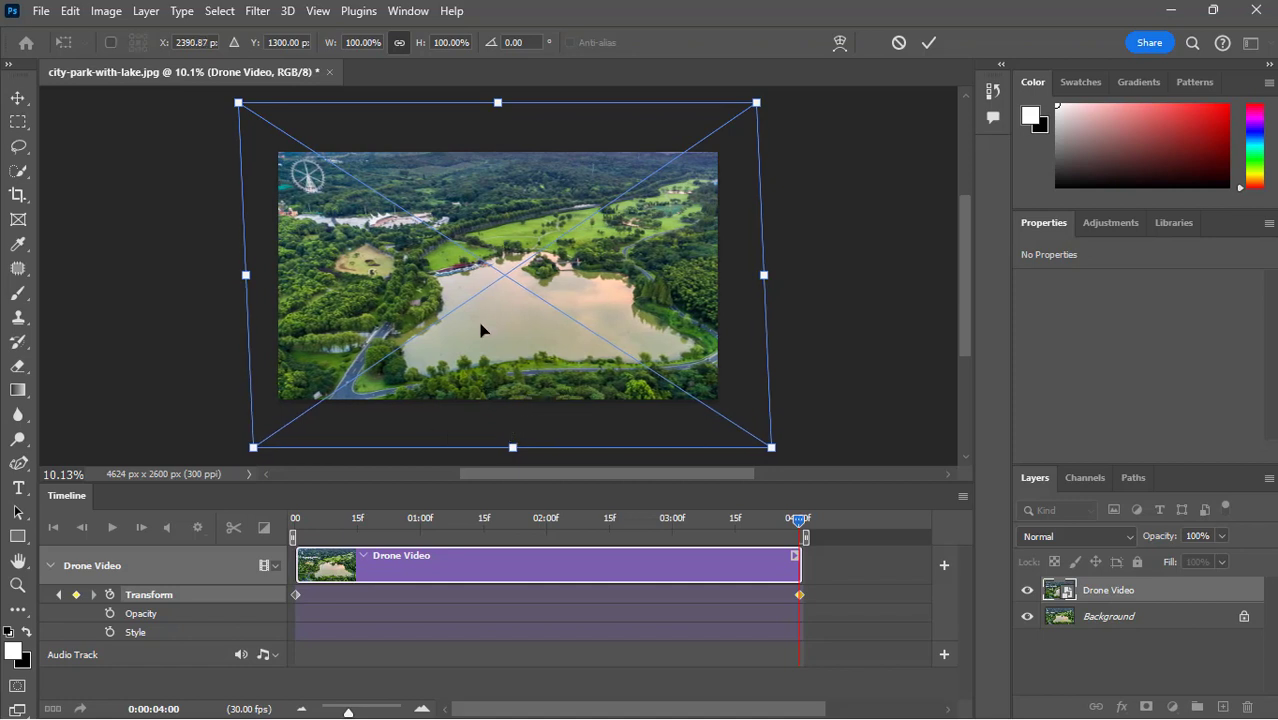
pyautogui.click(929, 43)
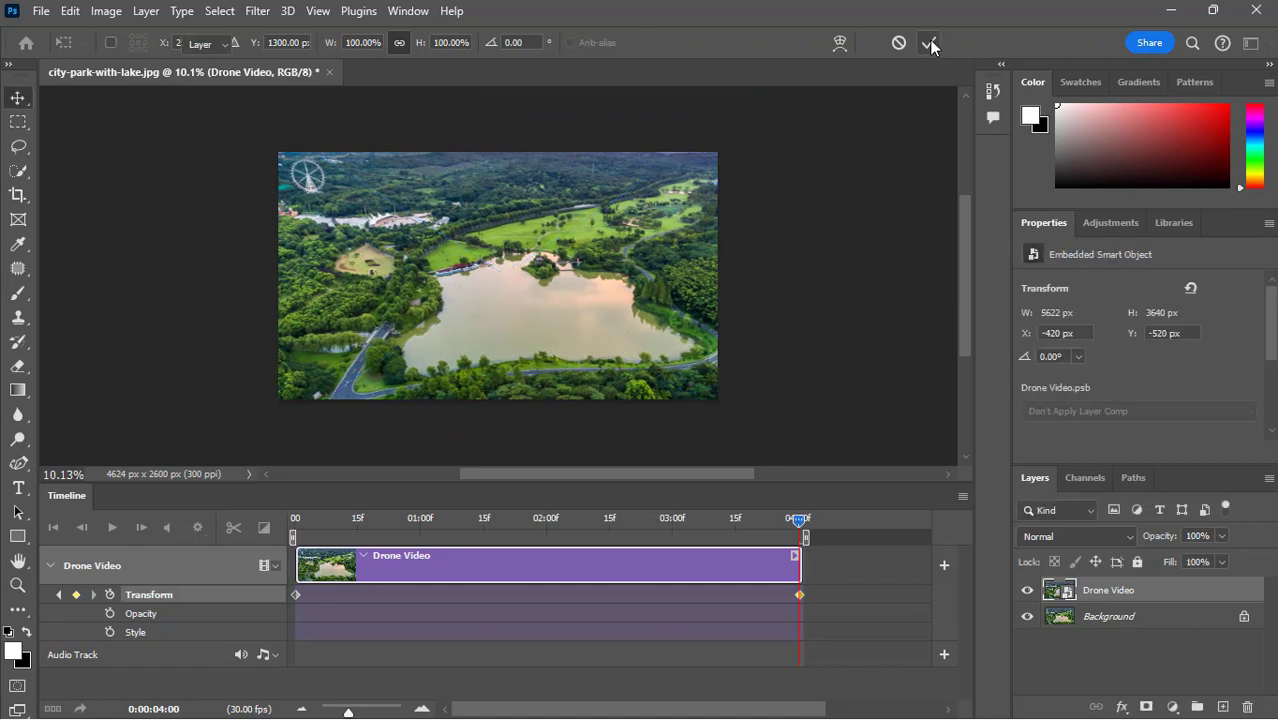
# Fit the image on screen and play back the Drone Video animation
pyautogui.click(318, 11)
pyautogui.click(340, 187)
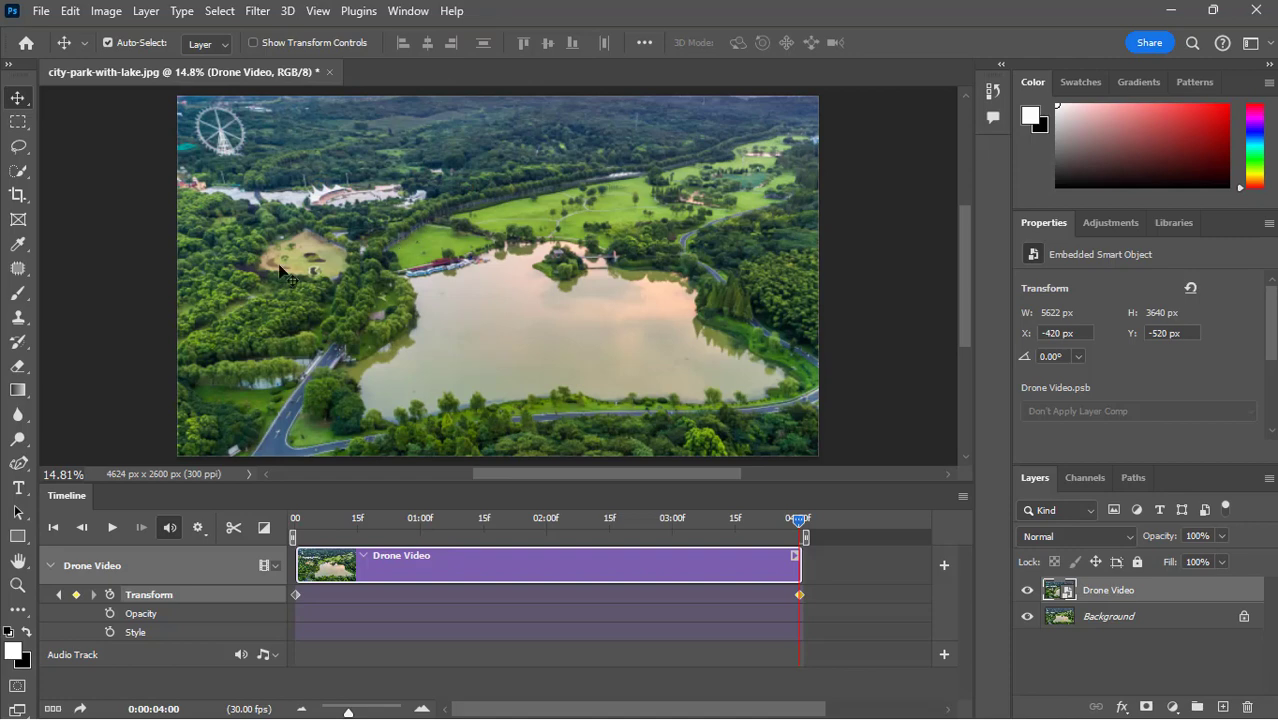
pyautogui.click(110, 529)
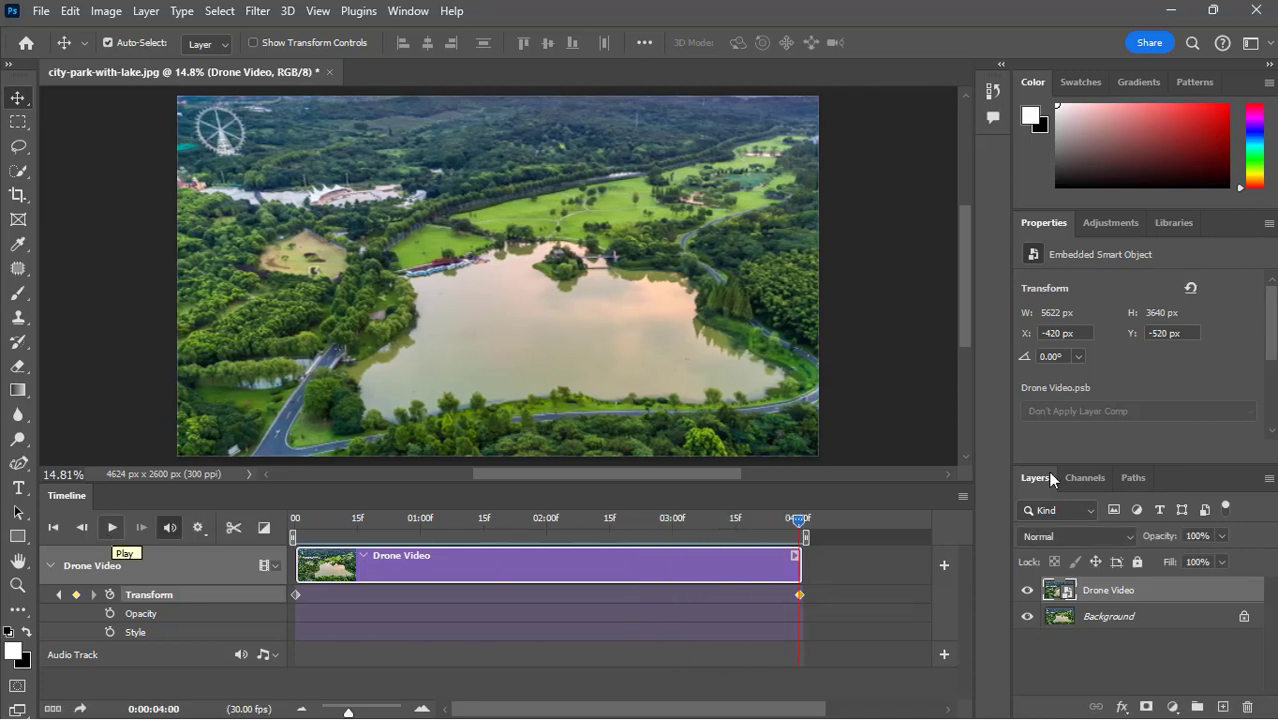
# Open the Render Video settings for the timeline and name the output file Drone Video.mp4
pyautogui.click(962, 497)
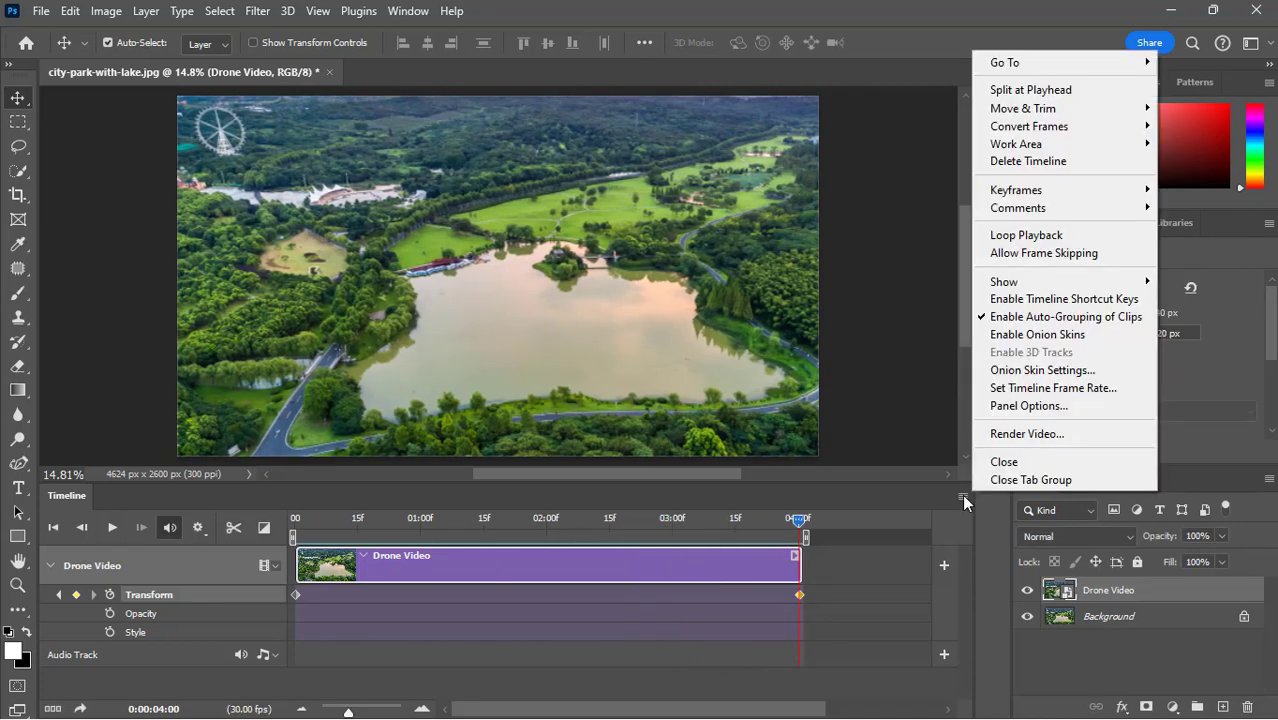
pyautogui.click(1022, 434)
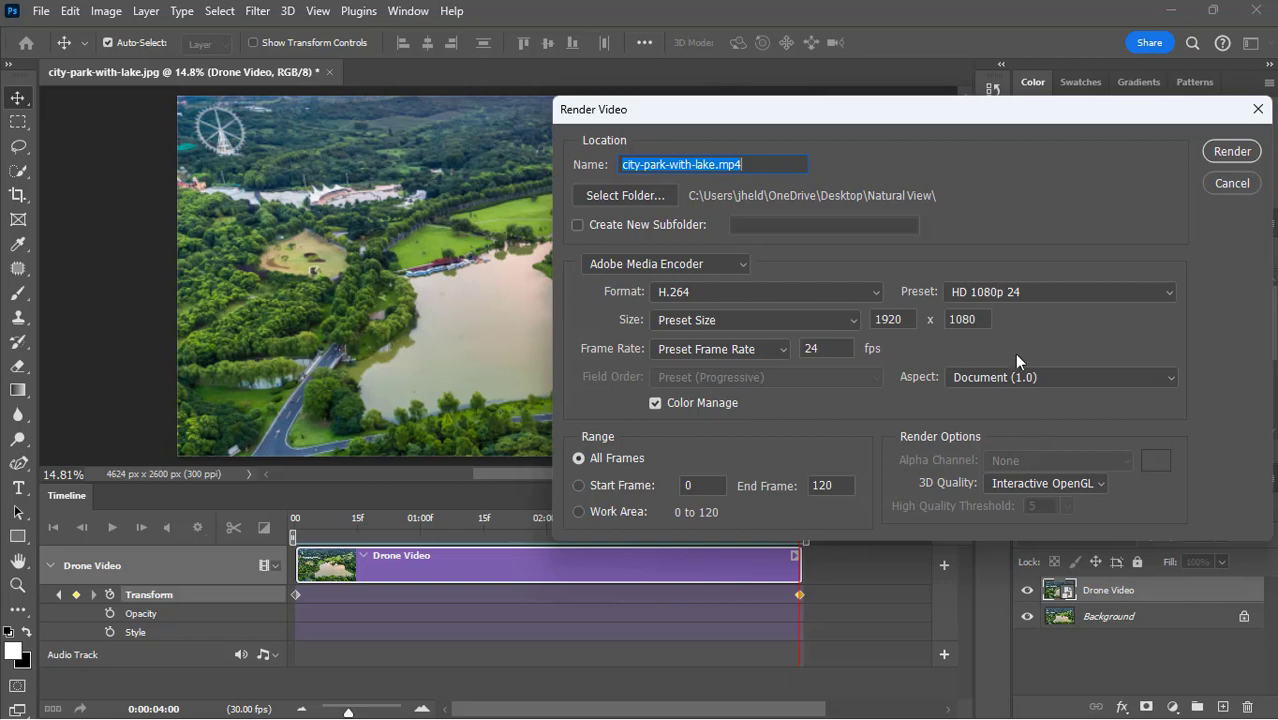
pyautogui.click(714, 166)
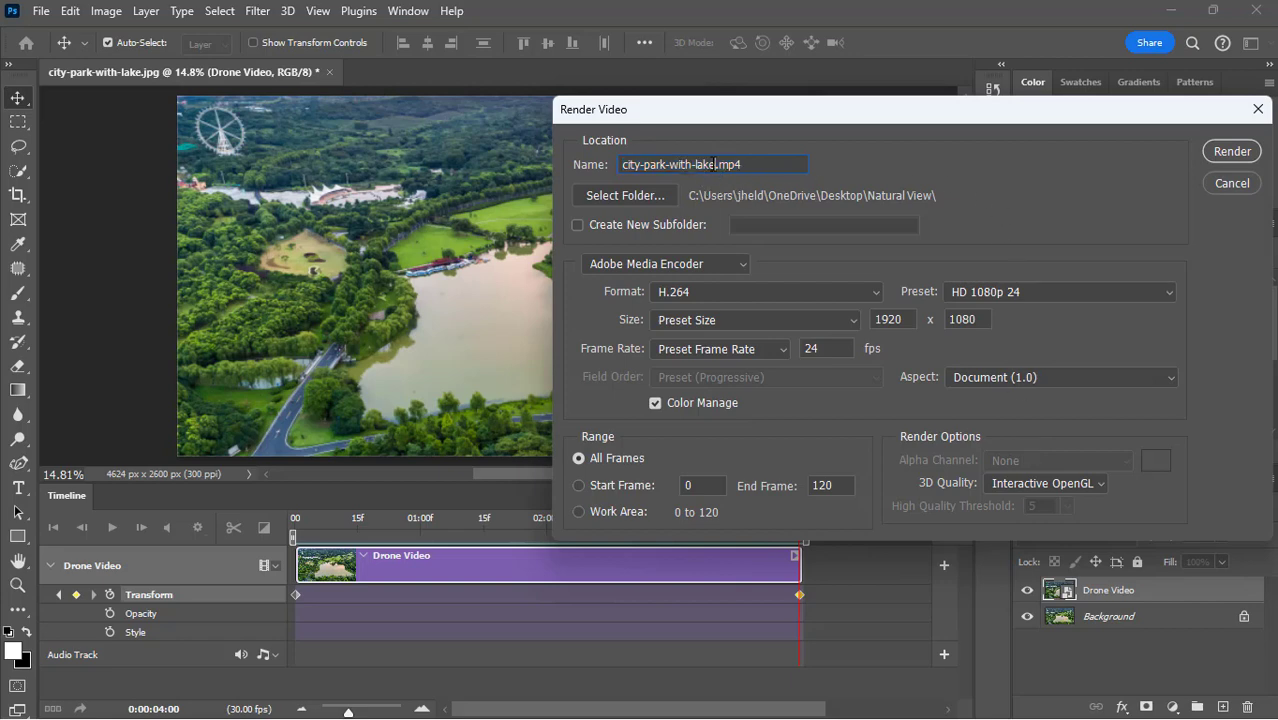
pyautogui.press('BackSpace')
pyautogui.press('BackSpace')
pyautogui.press('BackSpace')
pyautogui.press('BackSpace')
pyautogui.press('BackSpace')
pyautogui.press('BackSpace')
pyautogui.press('BackSpace')
pyautogui.press('BackSpace')
pyautogui.press('BackSpace')
pyautogui.press('BackSpace')
pyautogui.press('BackSpace')
pyautogui.press('BackSpace')
pyautogui.press('BackSpace')
pyautogui.press('BackSpace')
pyautogui.press('BackSpace')
pyautogui.press('BackSpace')
pyautogui.press('BackSpace')
pyautogui.press('BackSpace')
pyautogui.press('BackSpace')
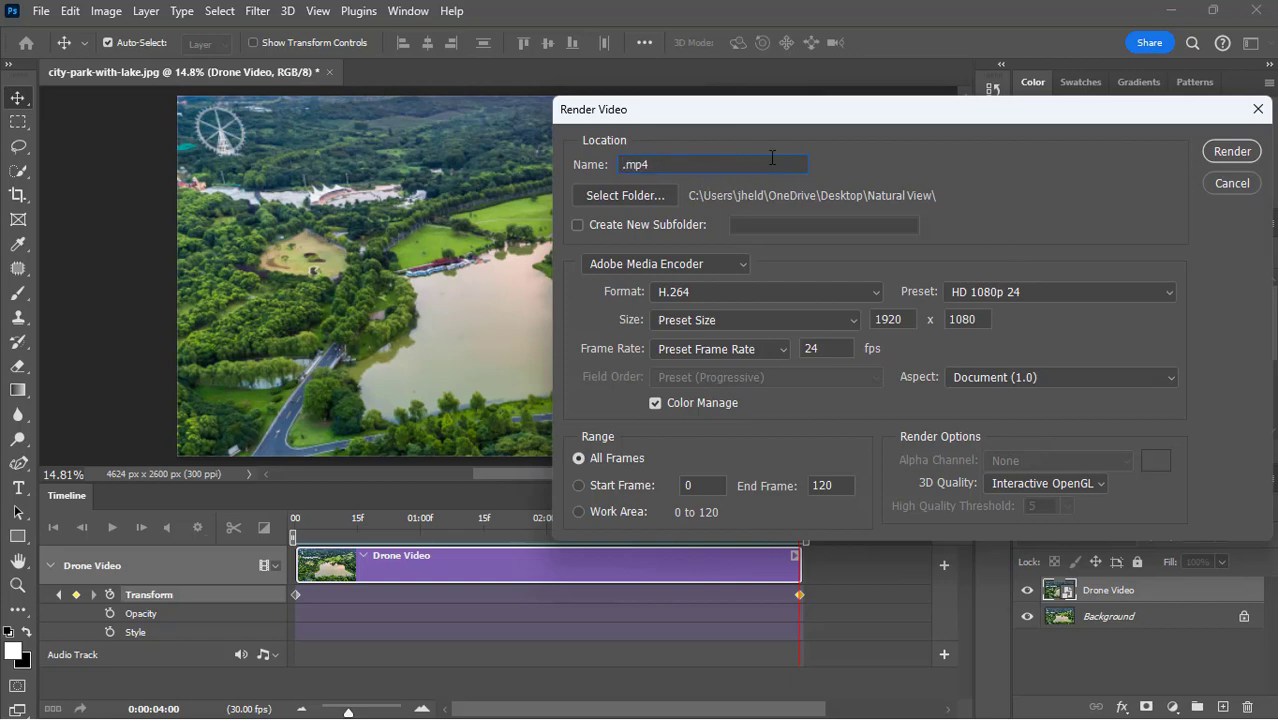
pyautogui.write('Drone Video')
# Choose the HD 720p 24 preset at 1280 x 720 and render the video
pyautogui.click(1109, 292)
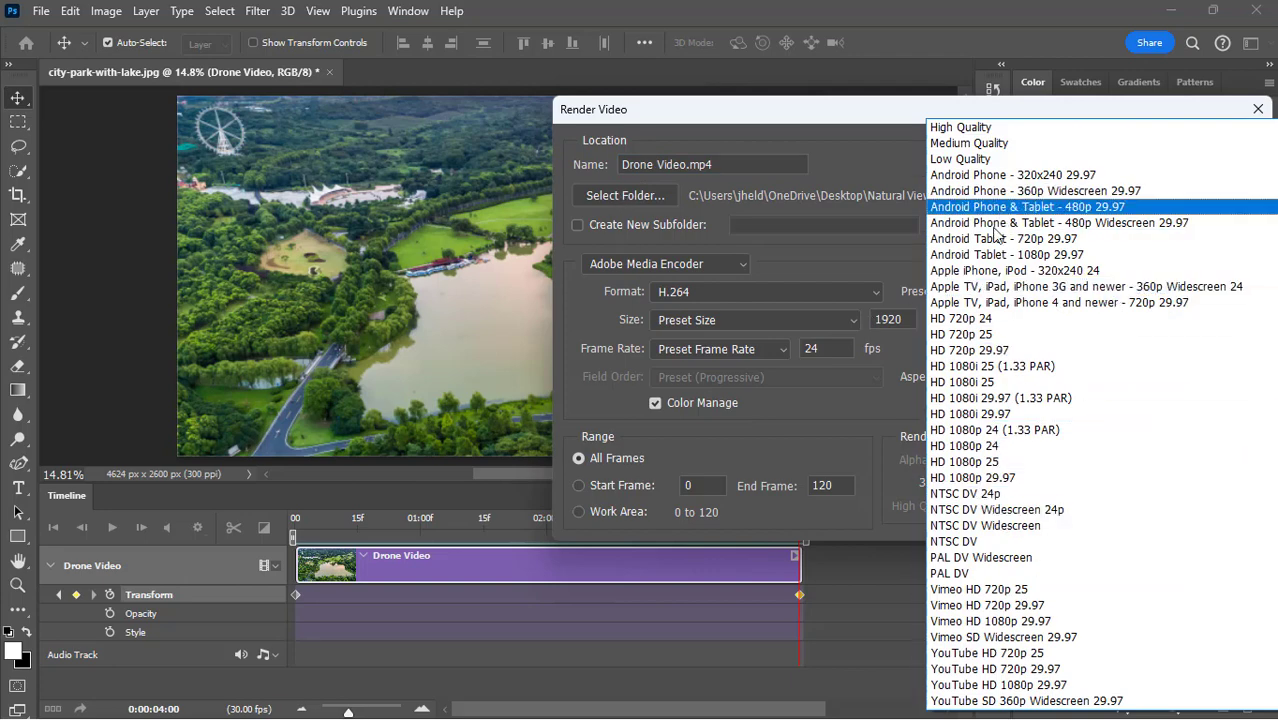
pyautogui.click(1021, 318)
pyautogui.click(877, 321)
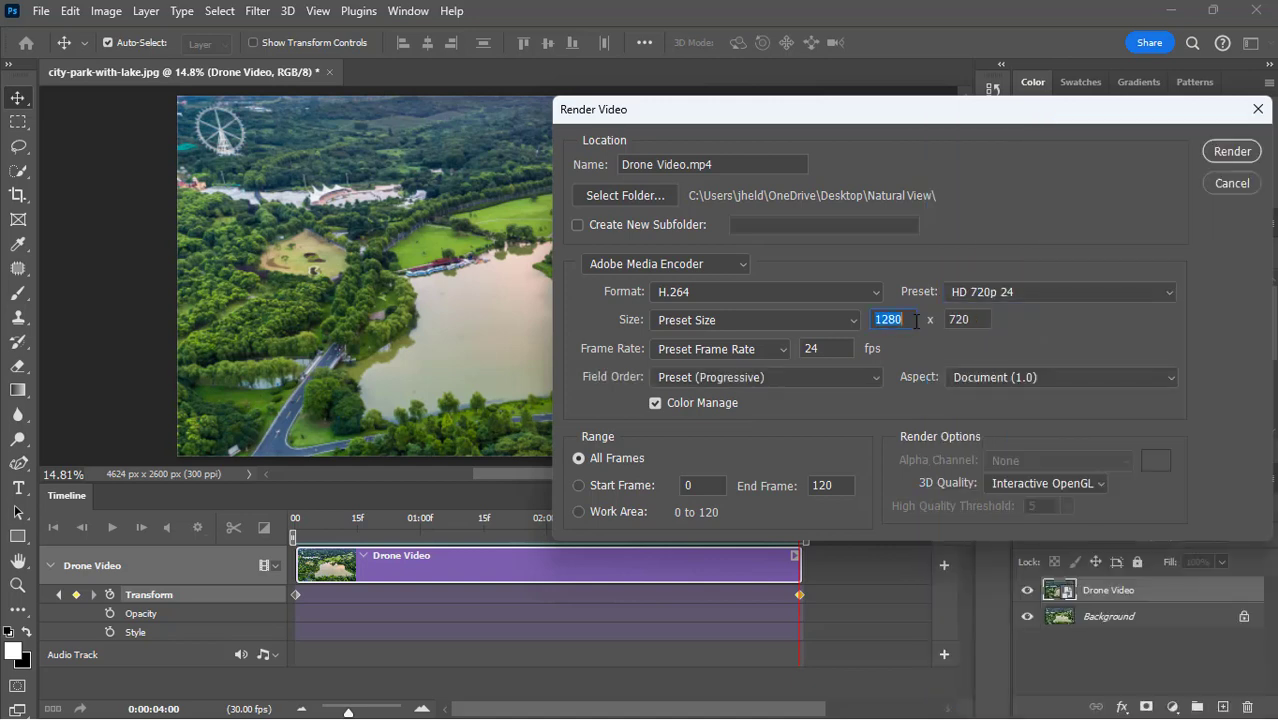
pyautogui.press('Tab')
pyautogui.click(1231, 152)
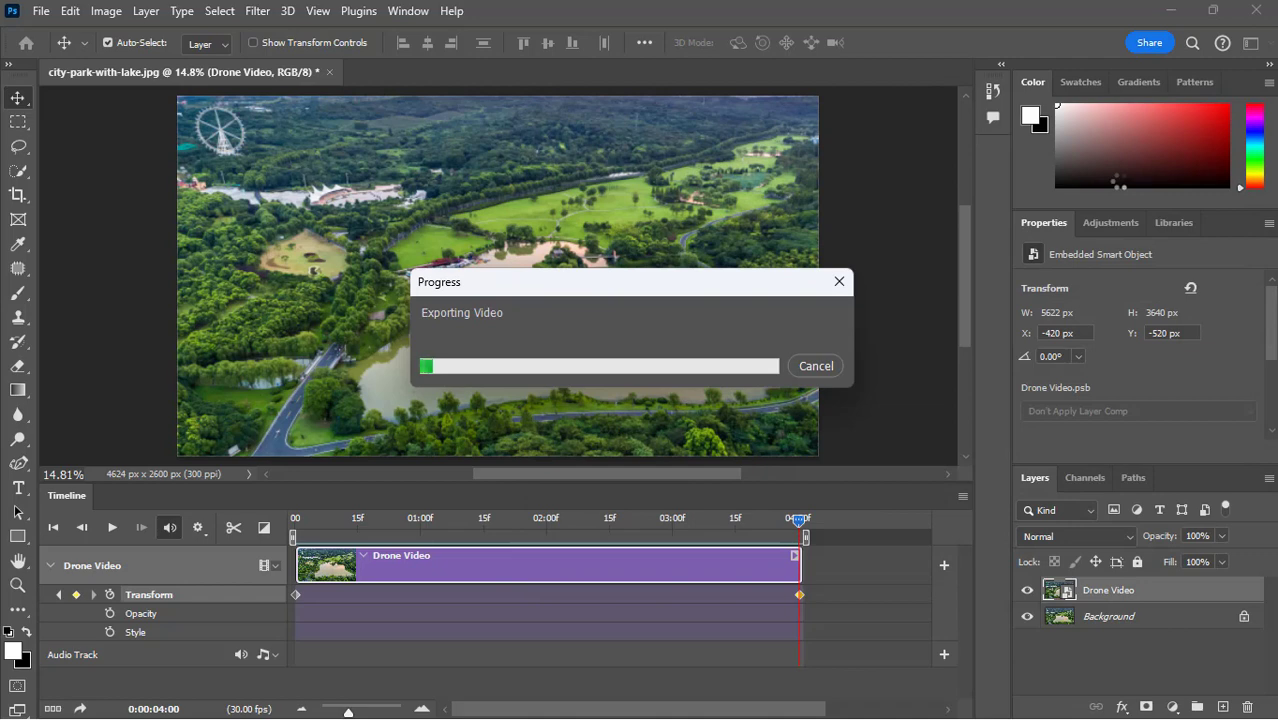